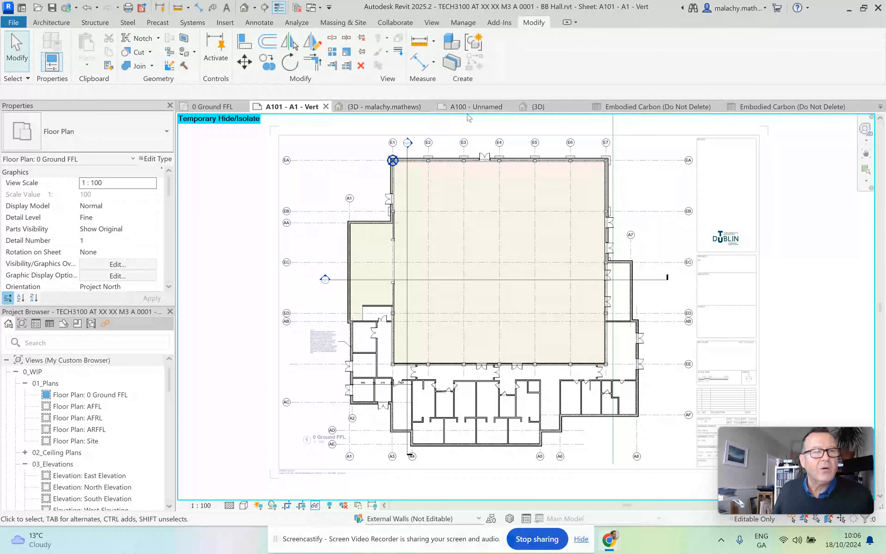
Switch to the {3D} view of the HBERT_R2024 project and turn it to an isometric view of the slab
click(476, 106)
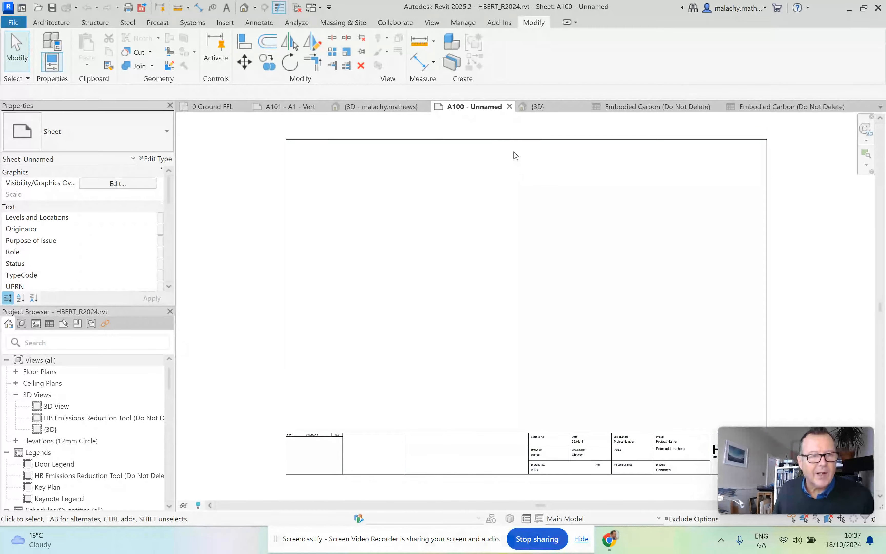
click(536, 107)
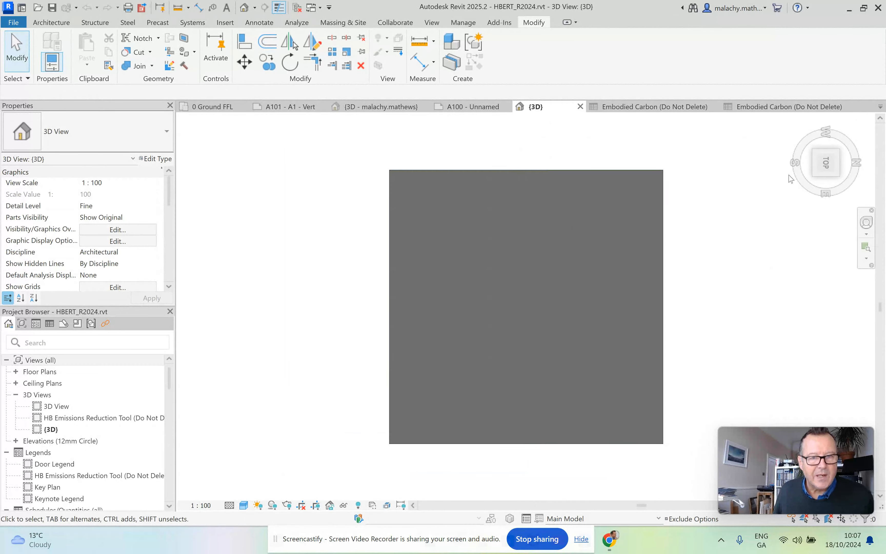
drag(844, 181, 802, 231)
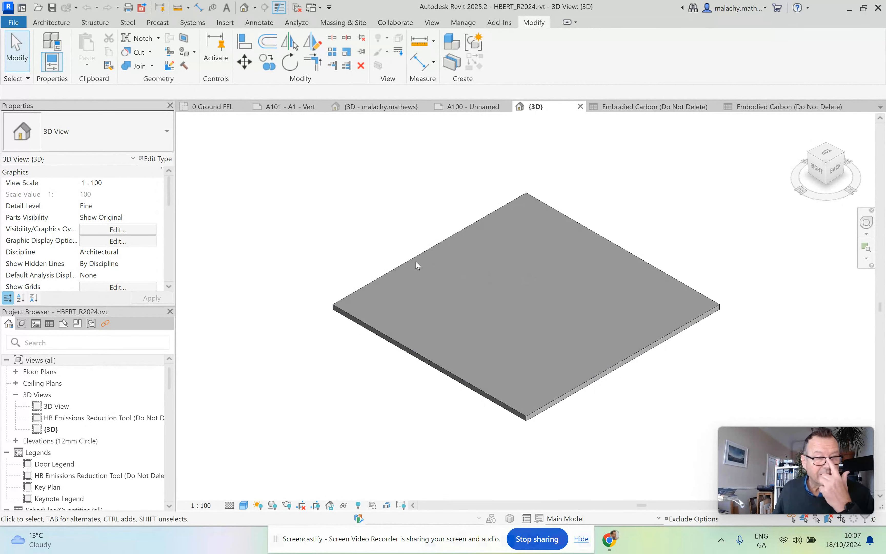
Examine the HBA materials available in the HBERT_R2024 project's Material Browser
click(464, 23)
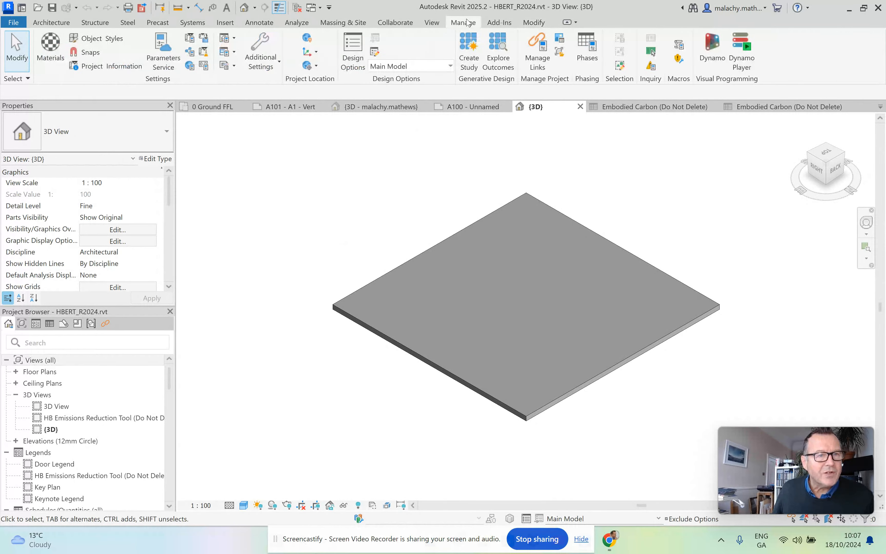
click(51, 47)
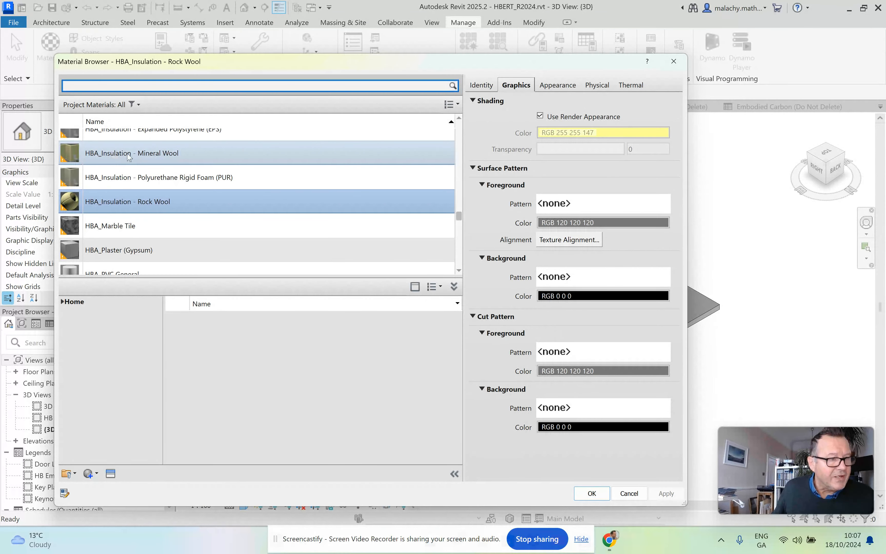
scroll(171, 214, down, 3)
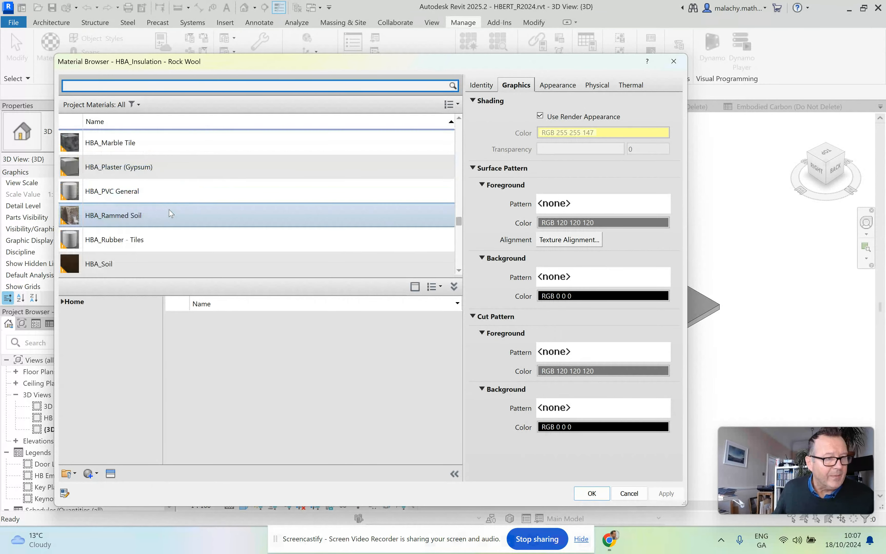
scroll(171, 211, up, 3)
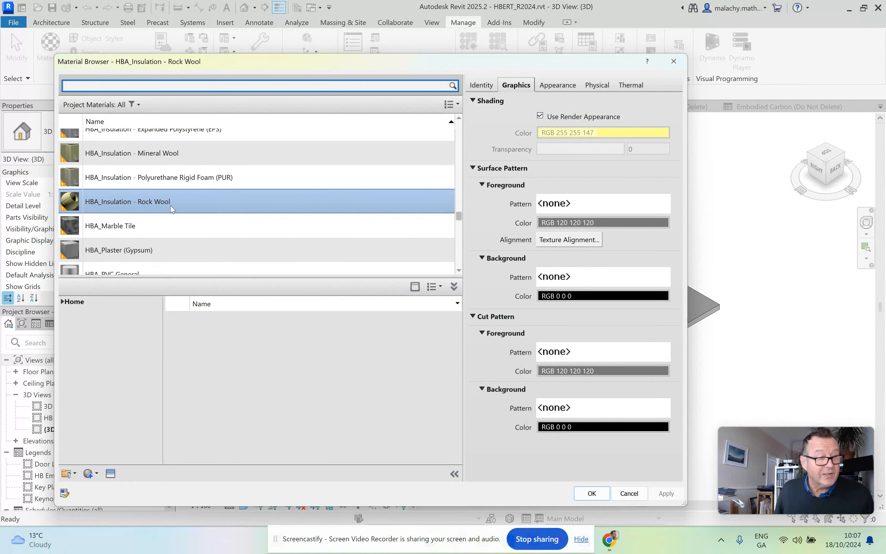
scroll(170, 206, down, 3)
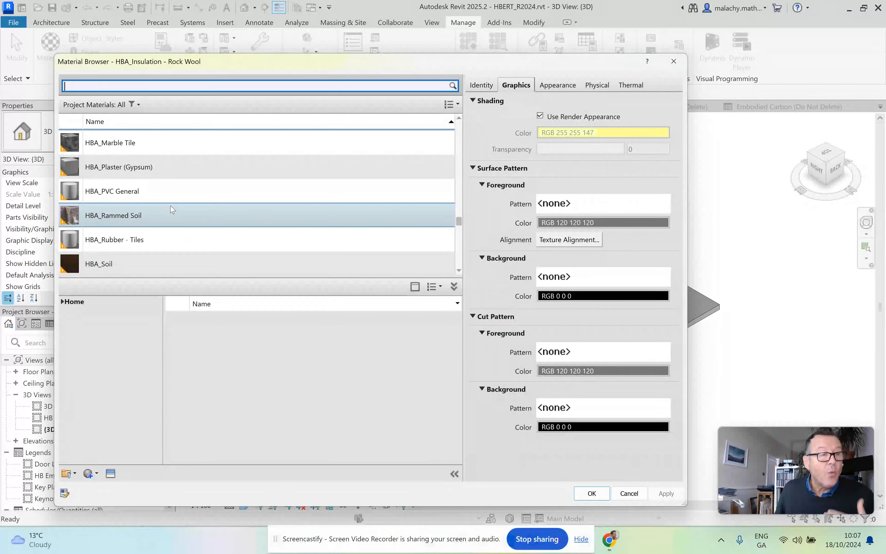
scroll(172, 210, up, 5)
scroll(178, 210, up, 5)
scroll(186, 212, up, 3)
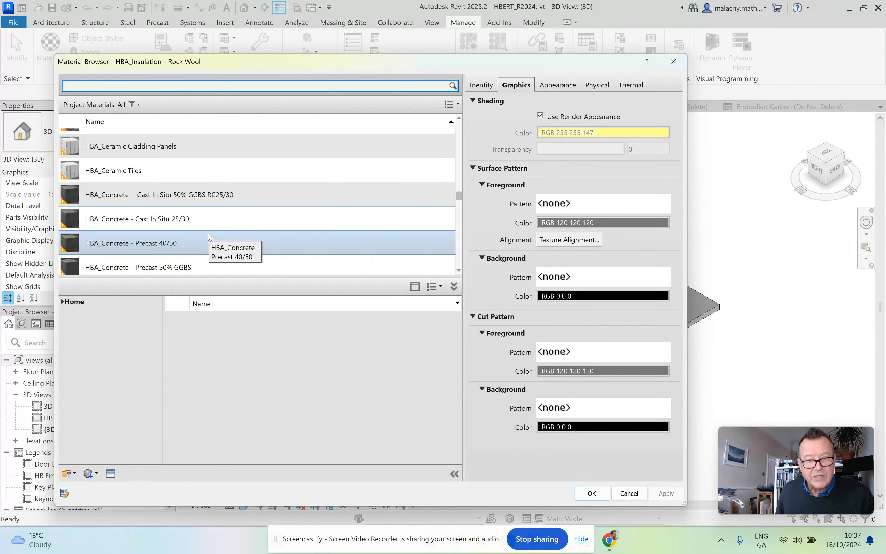
scroll(217, 216, up, 5)
scroll(217, 213, down, 5)
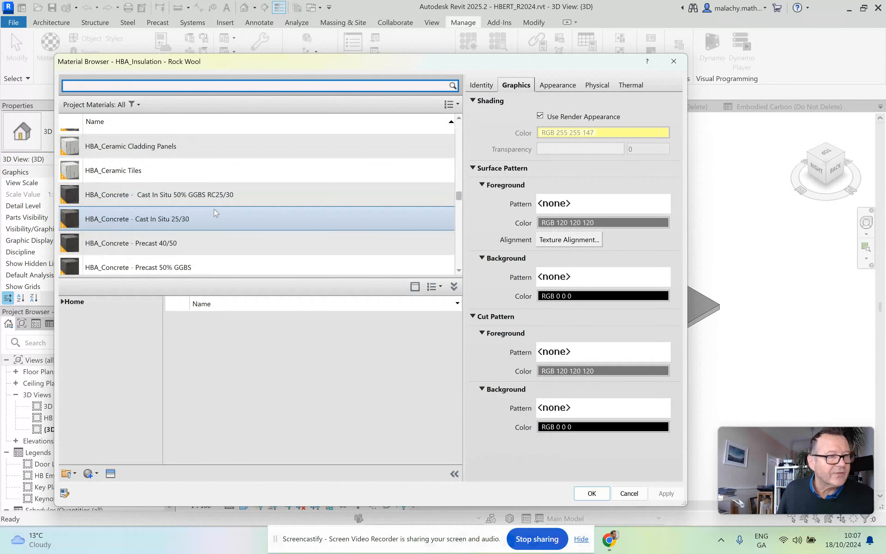
scroll(217, 213, down, 3)
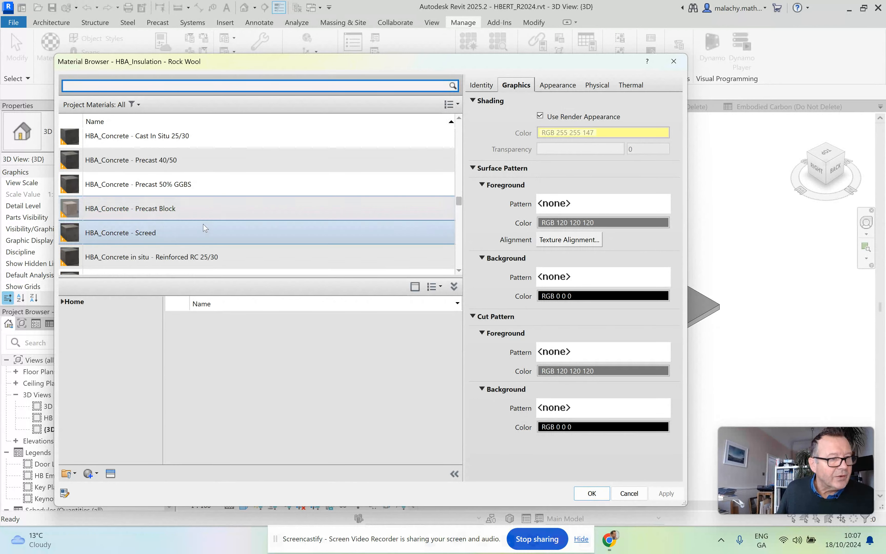
Review the identity, graphics, appearance, physical and thermal properties of HBA_Concrete - Screed, and close the Material Browser without saving changes
click(190, 232)
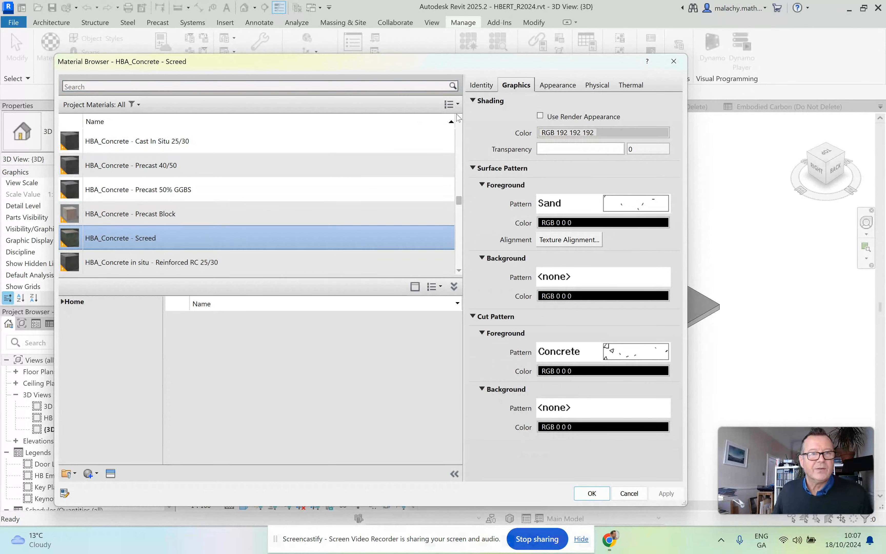
click(596, 86)
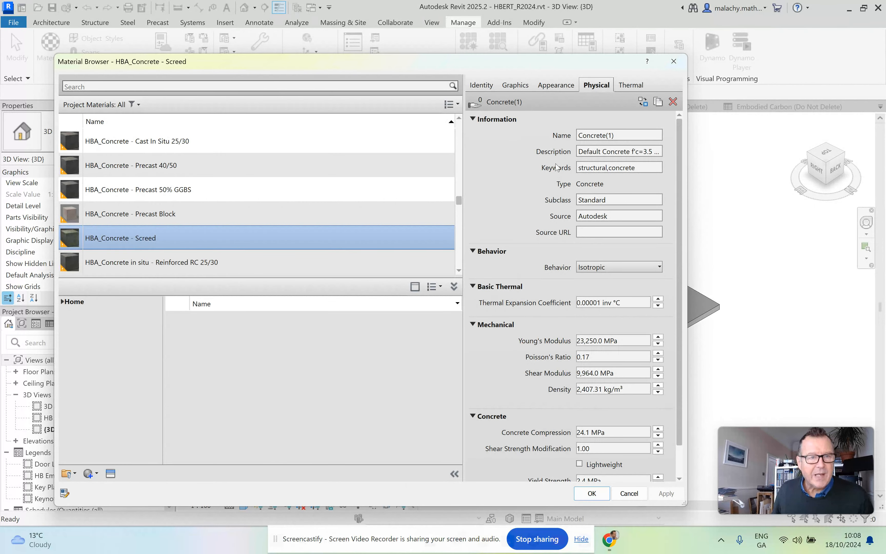
click(482, 86)
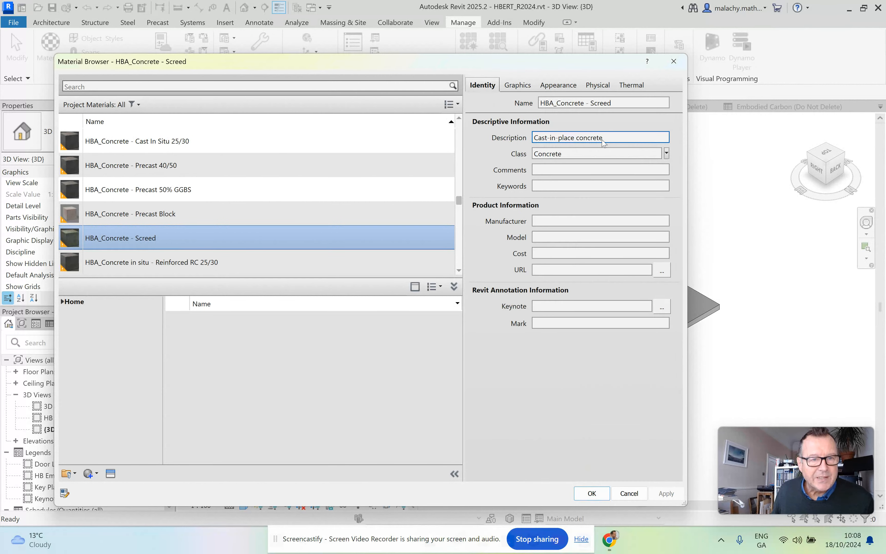
click(524, 87)
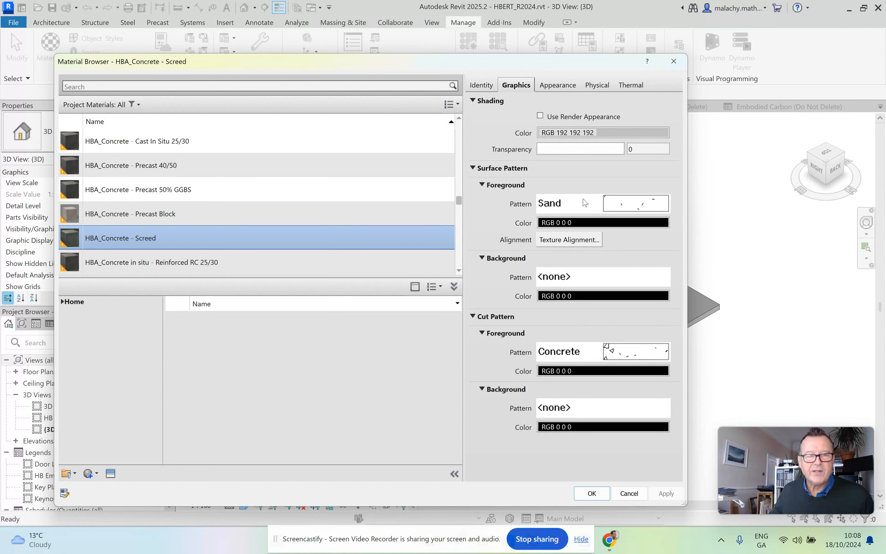
click(568, 87)
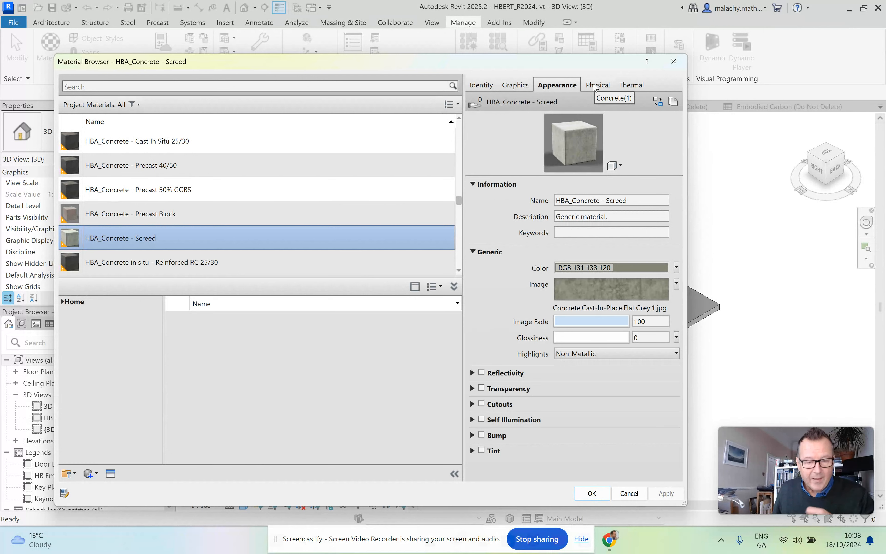
click(596, 85)
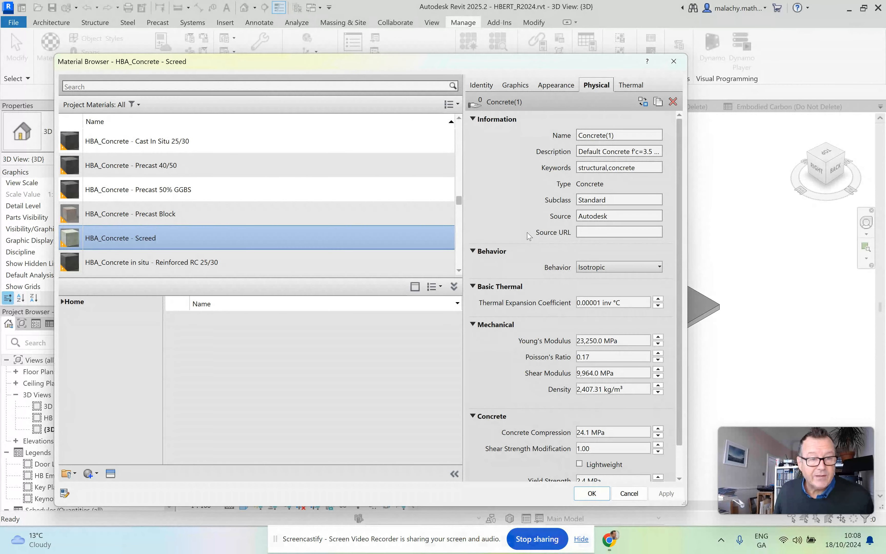
scroll(529, 238, down, 1)
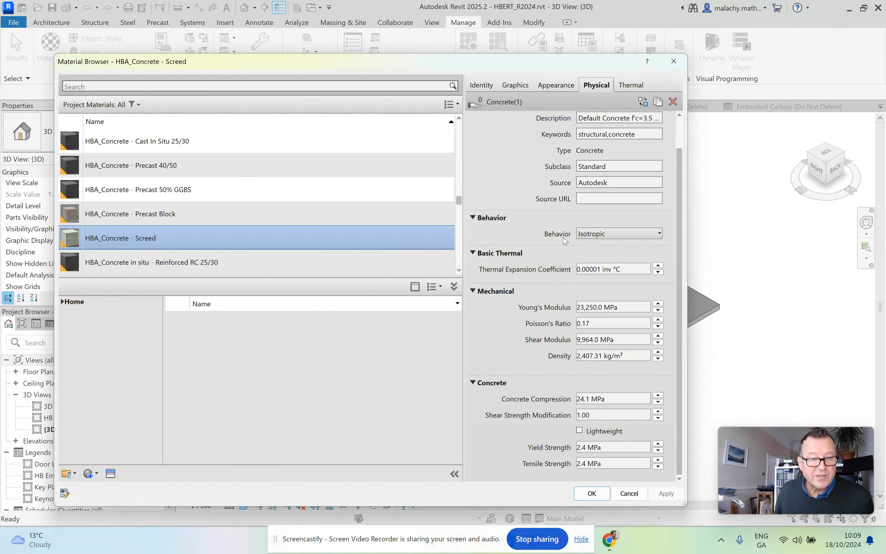
click(631, 87)
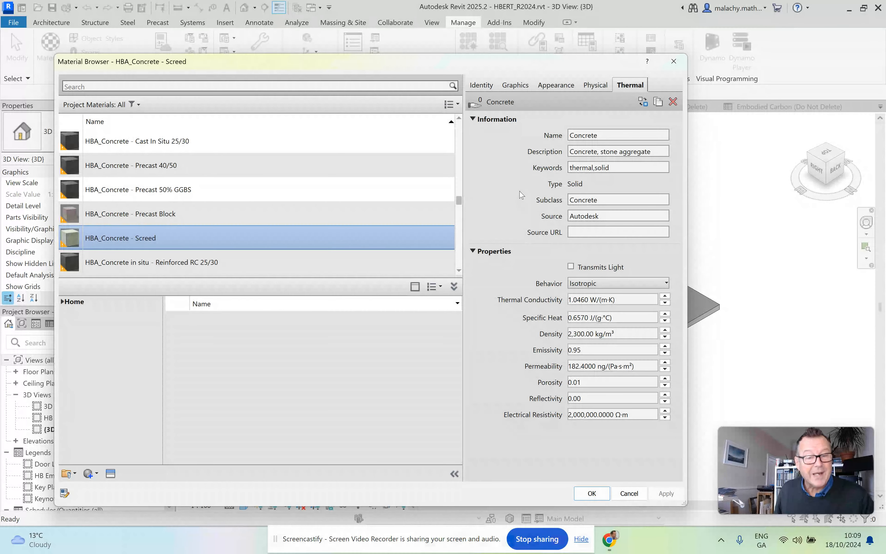
click(612, 399)
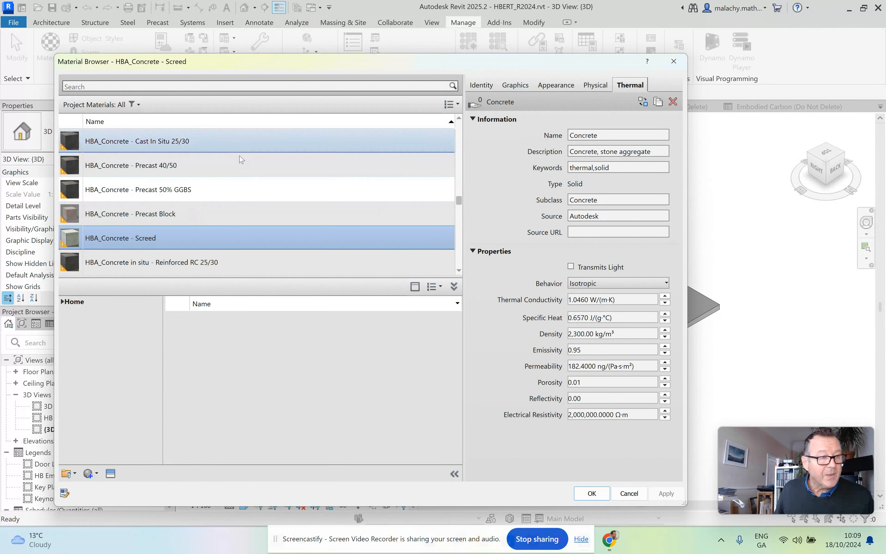
click(628, 493)
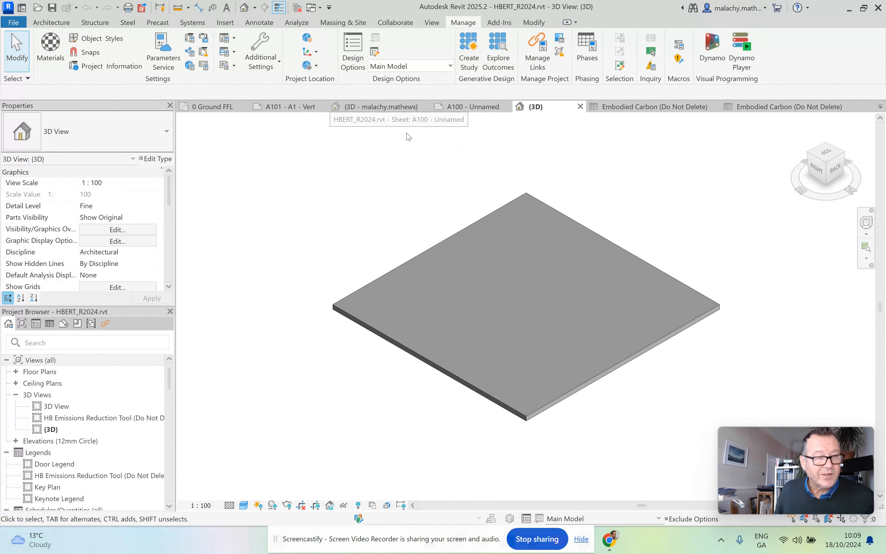
Switch to the 0 Ground FFL floor plan of the BB Hall project
click(219, 106)
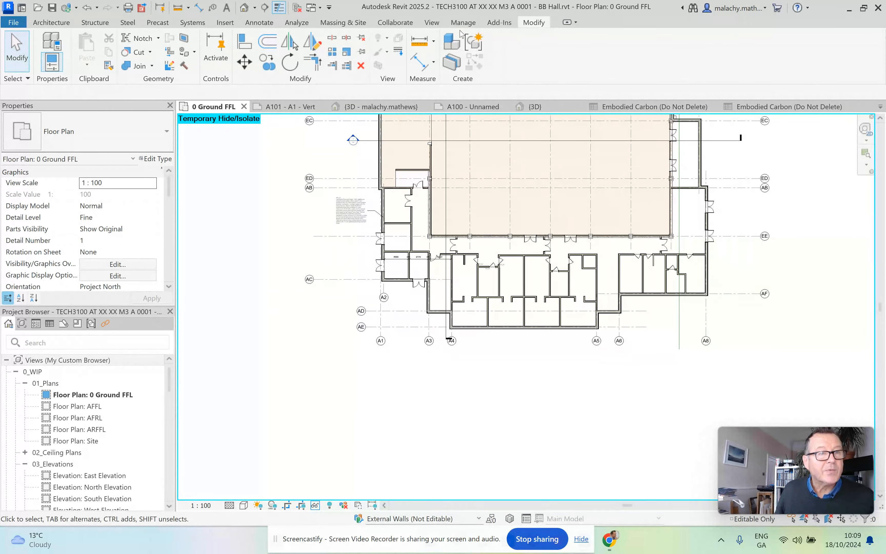
Try to transfer only the Materials project standards from HBERT_R2024.rvt into the BB Hall project, cancelling at the duplicate types
click(463, 22)
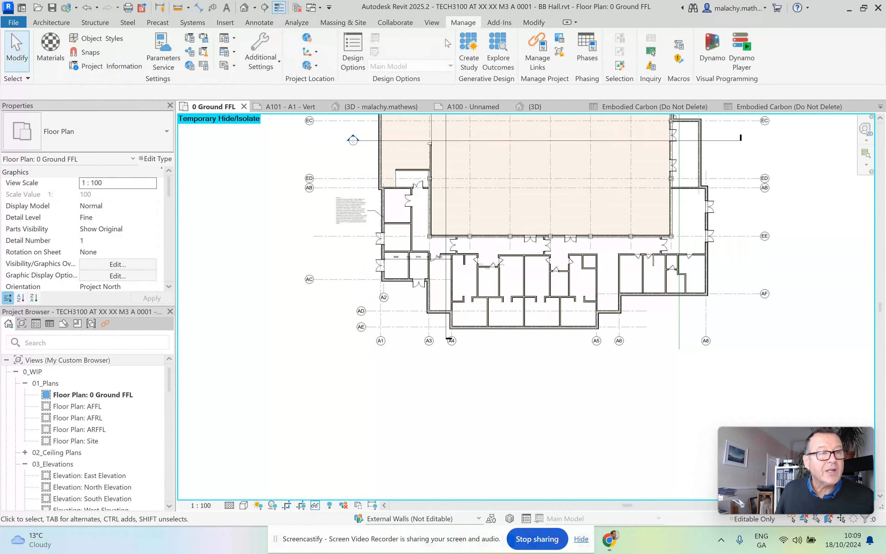
click(203, 38)
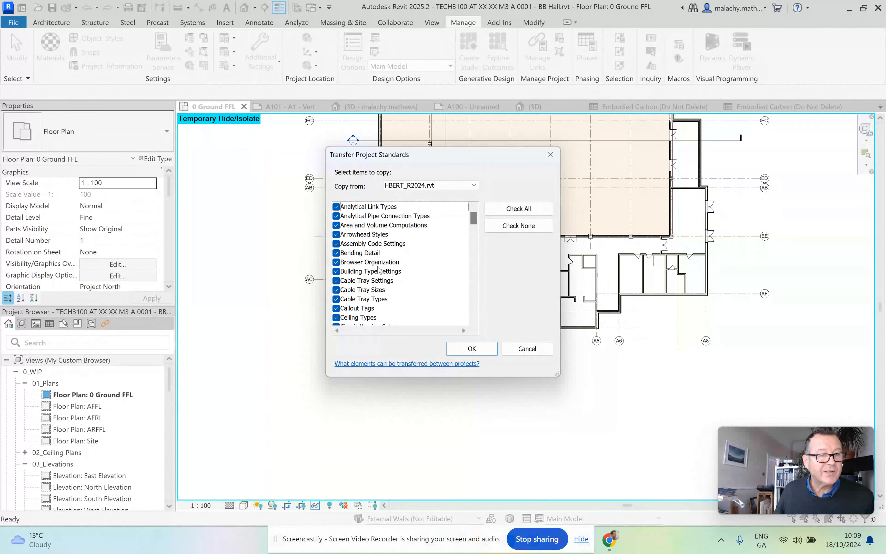
click(531, 225)
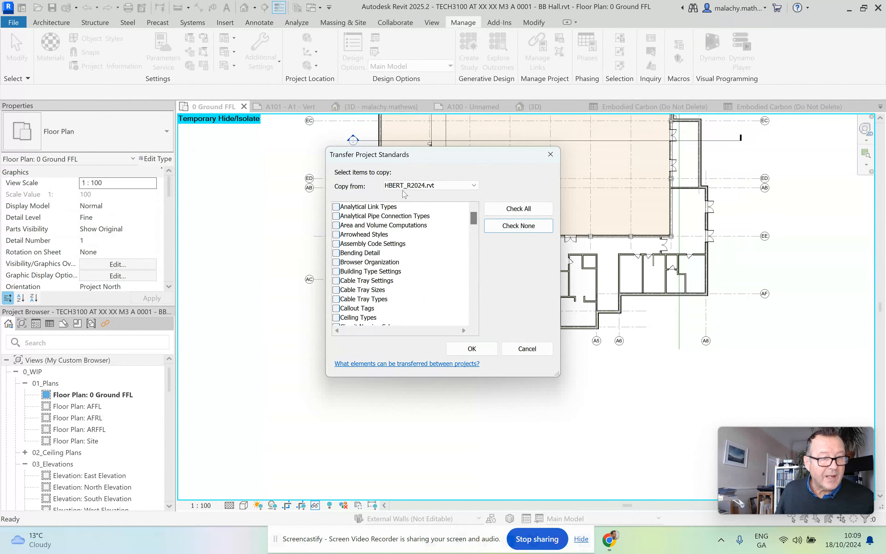
scroll(405, 276, down, 1)
scroll(403, 282, down, 11)
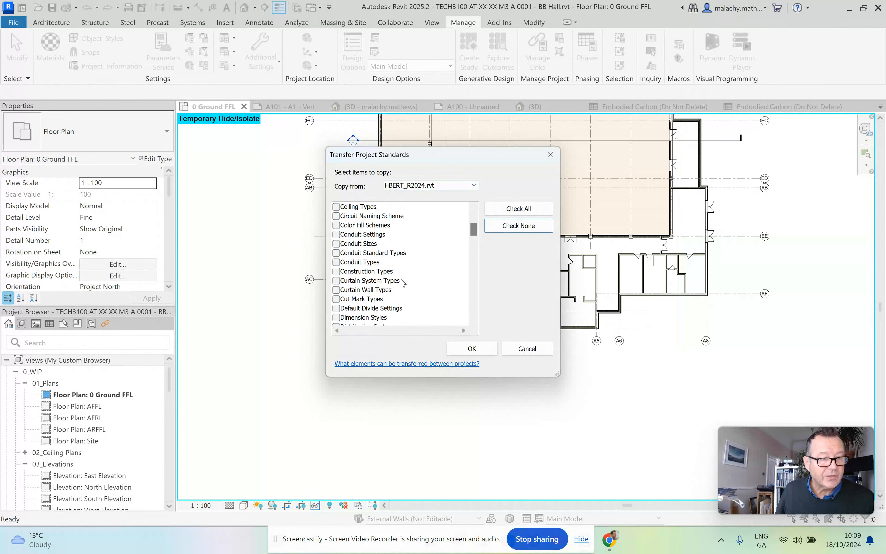
scroll(394, 292, down, 3)
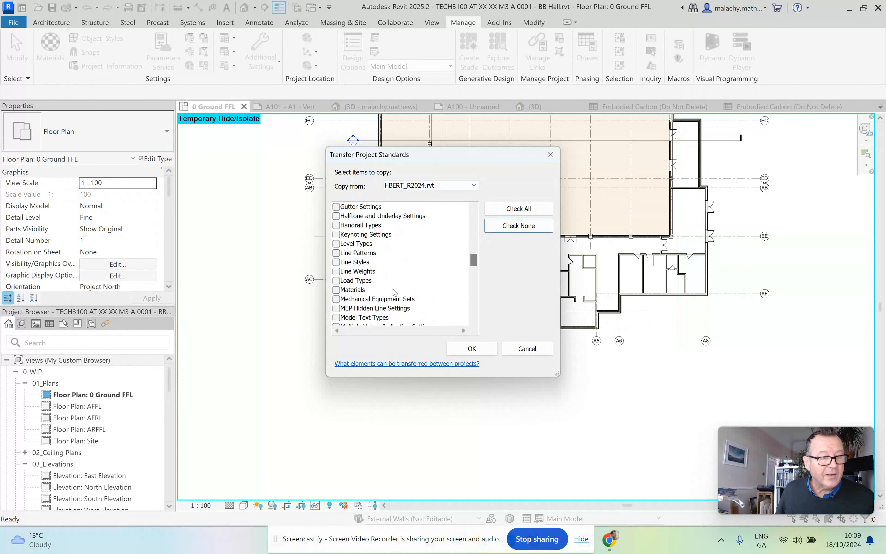
click(335, 290)
click(465, 352)
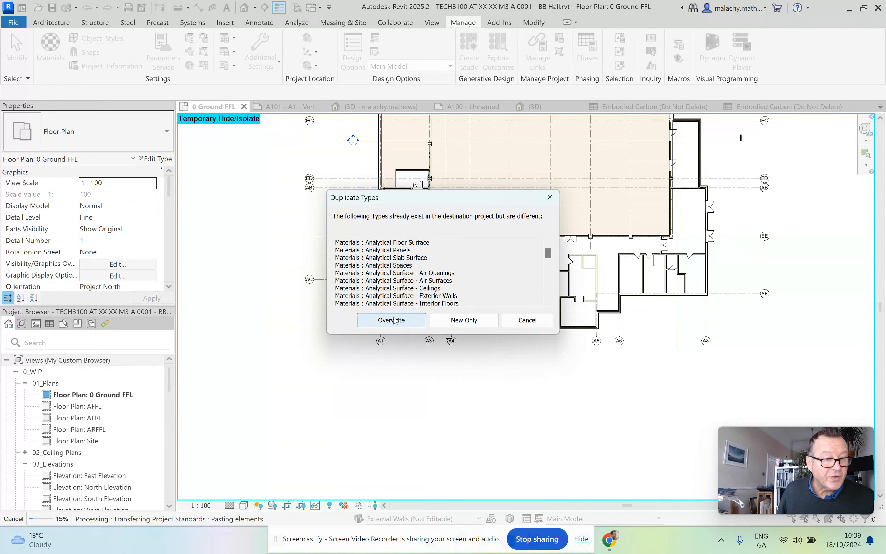
click(527, 322)
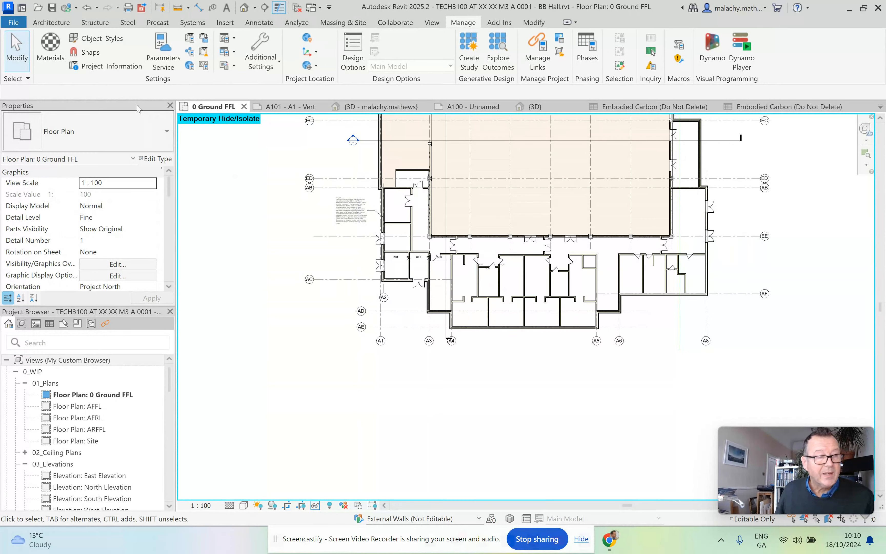
Check the BB Hall project's Material Browser for the HBA materials and close it without changes
click(52, 51)
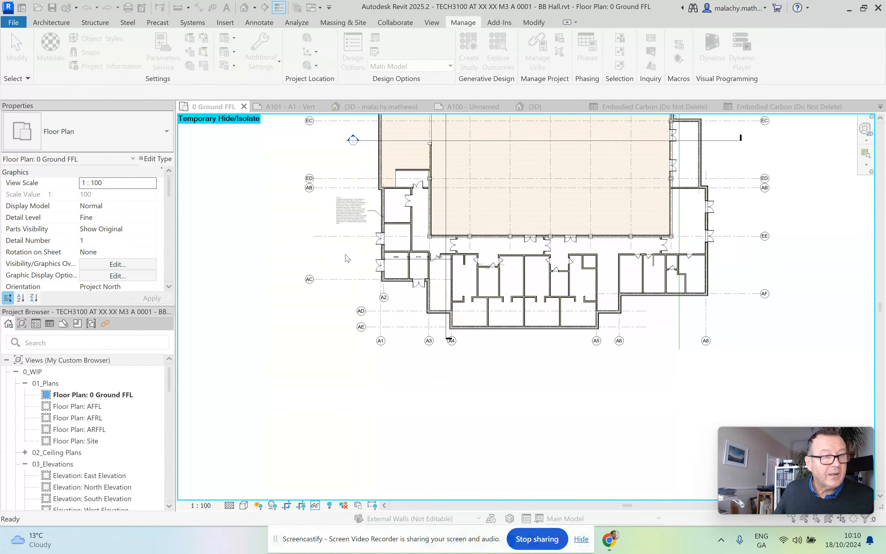
scroll(179, 174, up, 1)
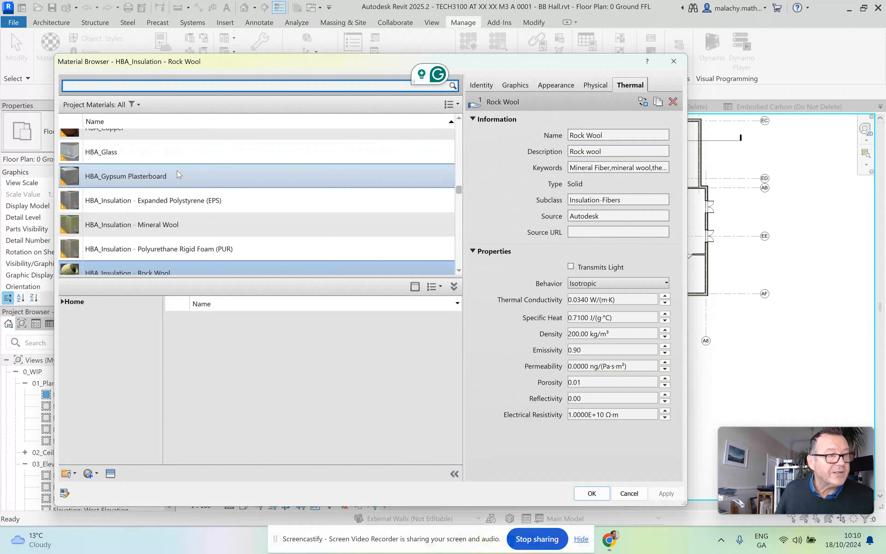
scroll(179, 174, down, 3)
scroll(178, 174, down, 5)
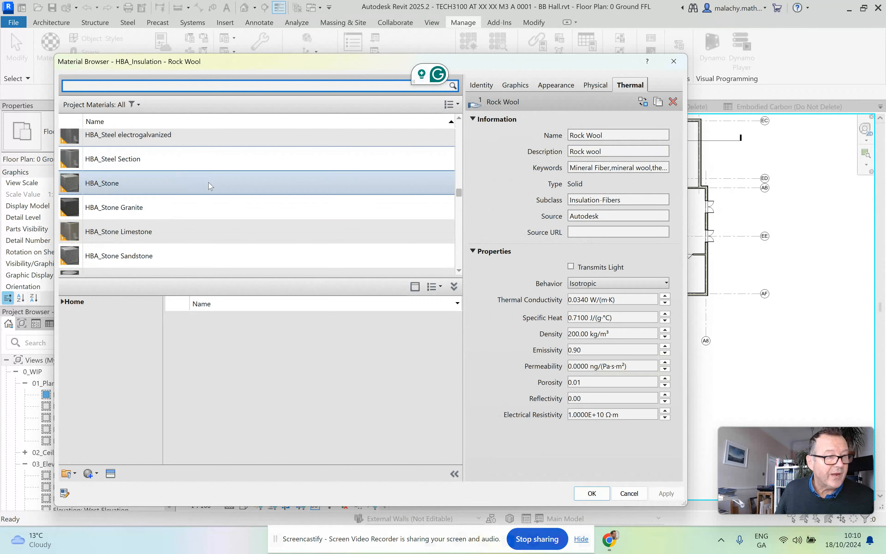
click(629, 493)
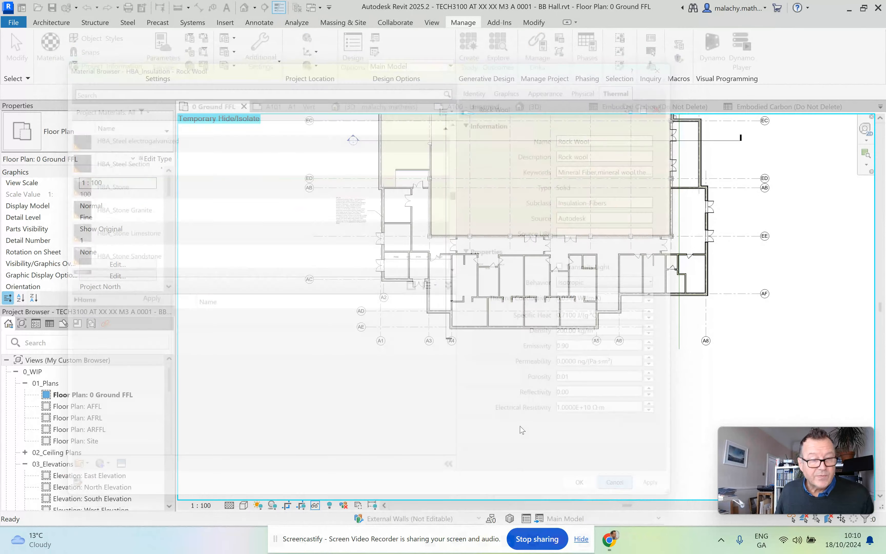
Examine the layer build-up of the BB Hall Ext_WT-01 wall beside the WT_01 note, making all layer material names readable
scroll(381, 221, up, 5)
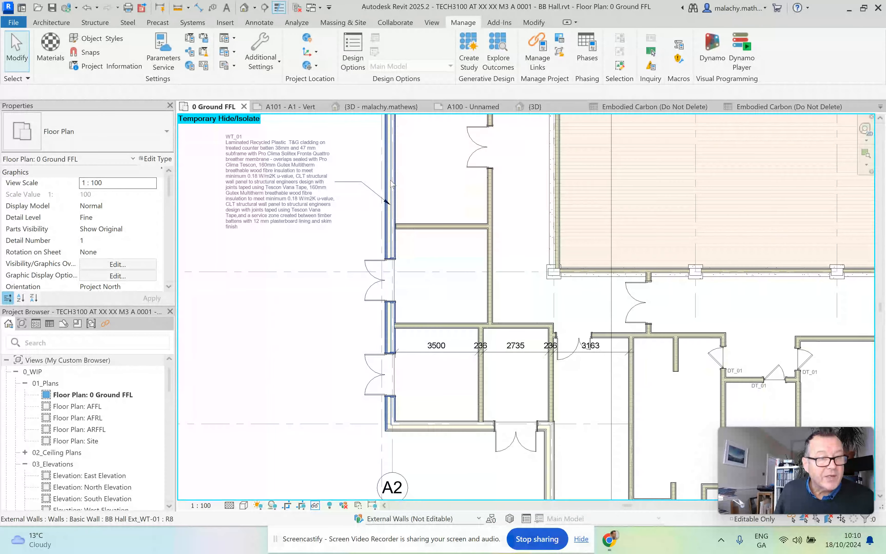
click(390, 220)
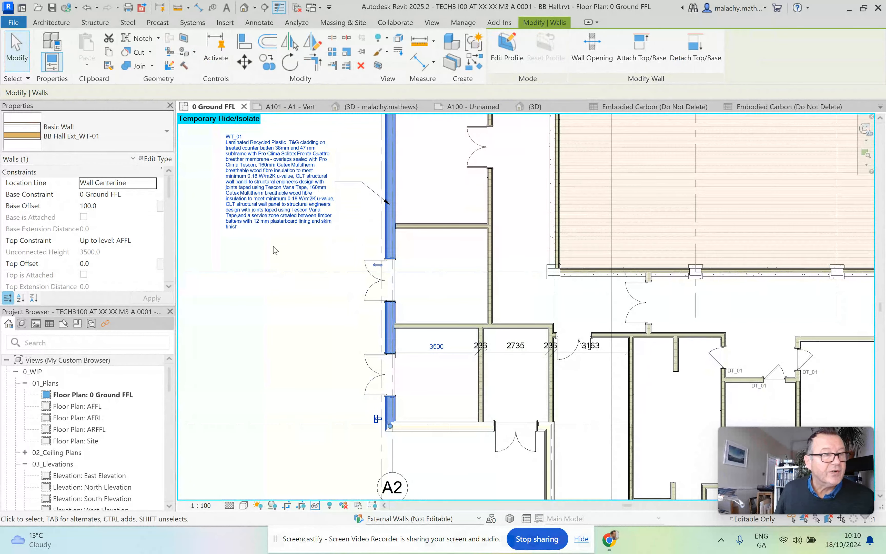
click(158, 159)
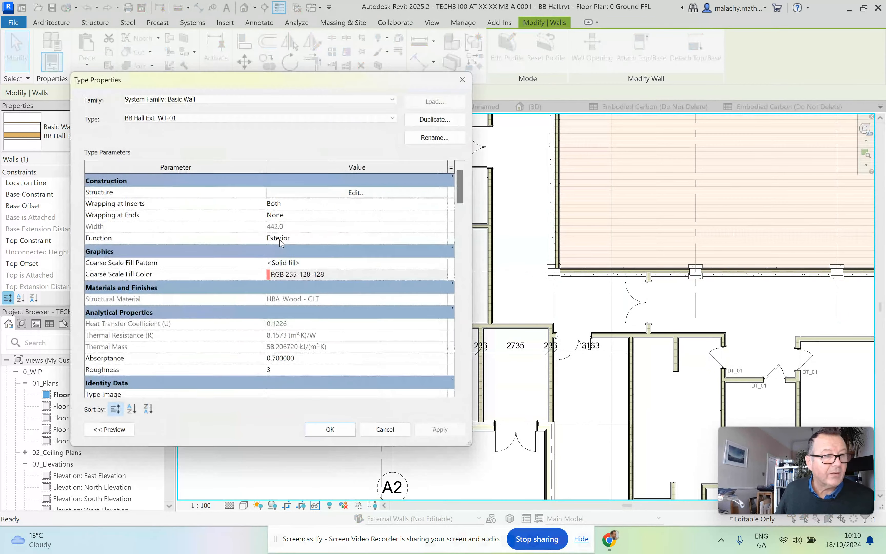
click(380, 196)
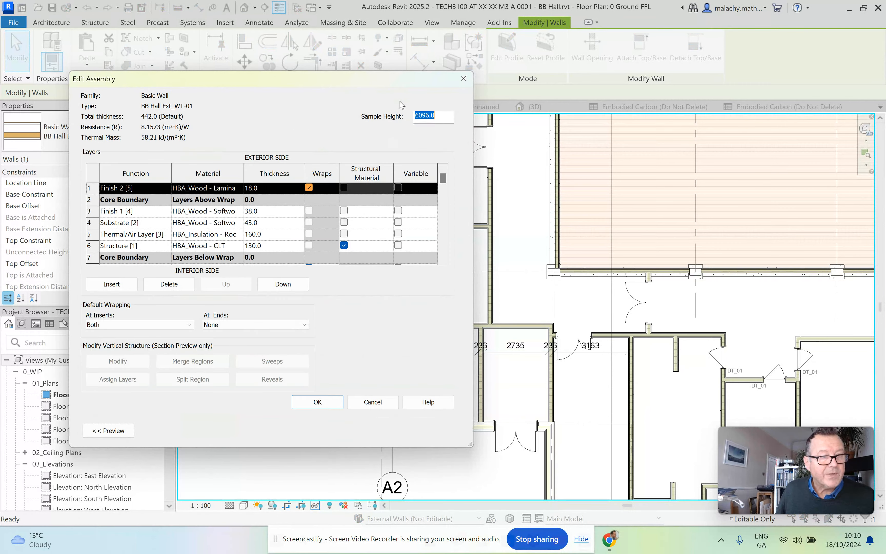
drag(474, 164, 589, 163)
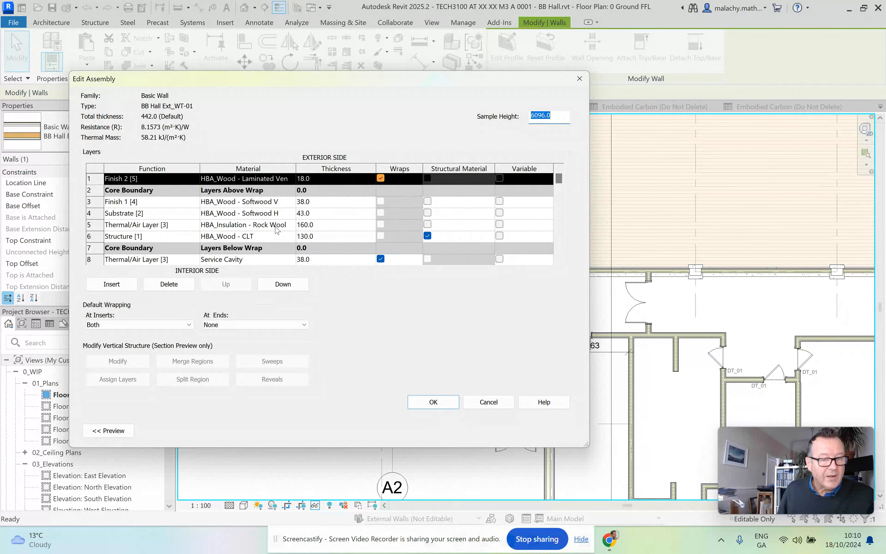
Review the thermal, physical density and graphics properties of the wall's HBA_Insulation - Rock Wool layer, and leave the wall type without changes
click(291, 225)
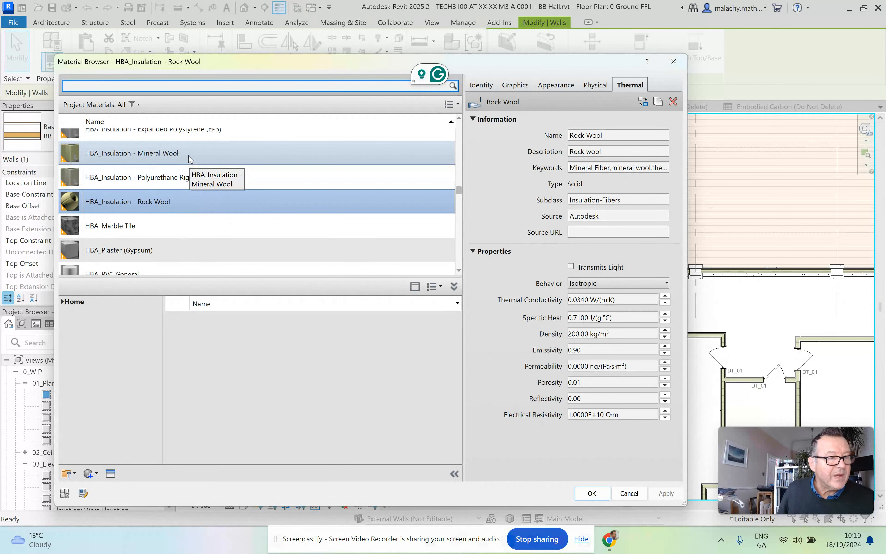
scroll(196, 183, up, 1)
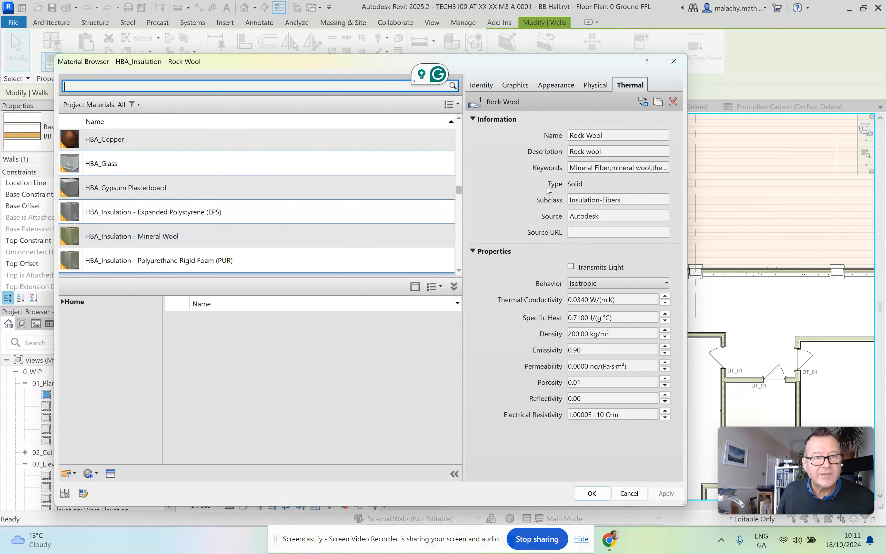
click(601, 88)
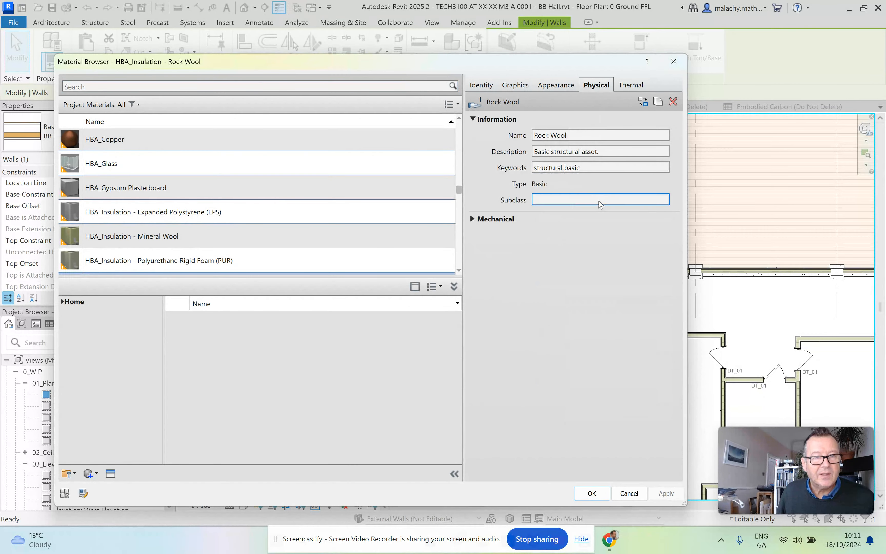
click(473, 219)
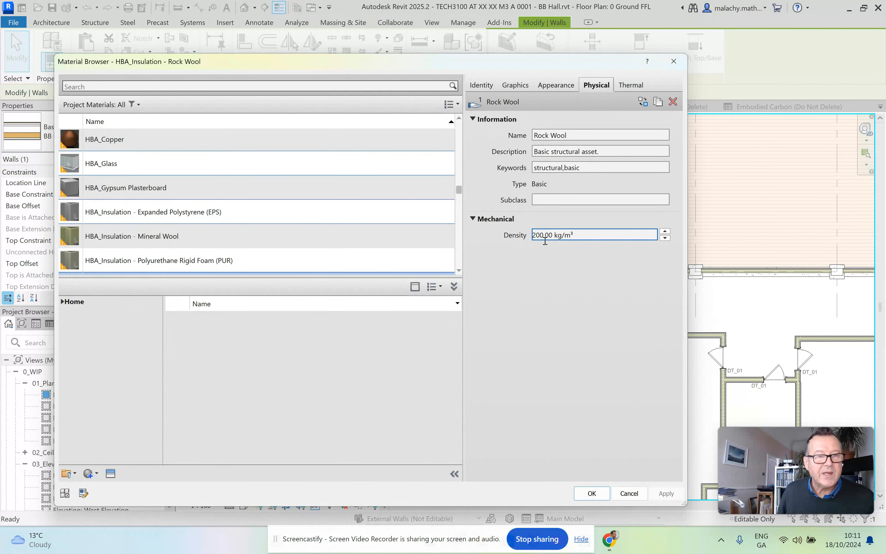
click(516, 88)
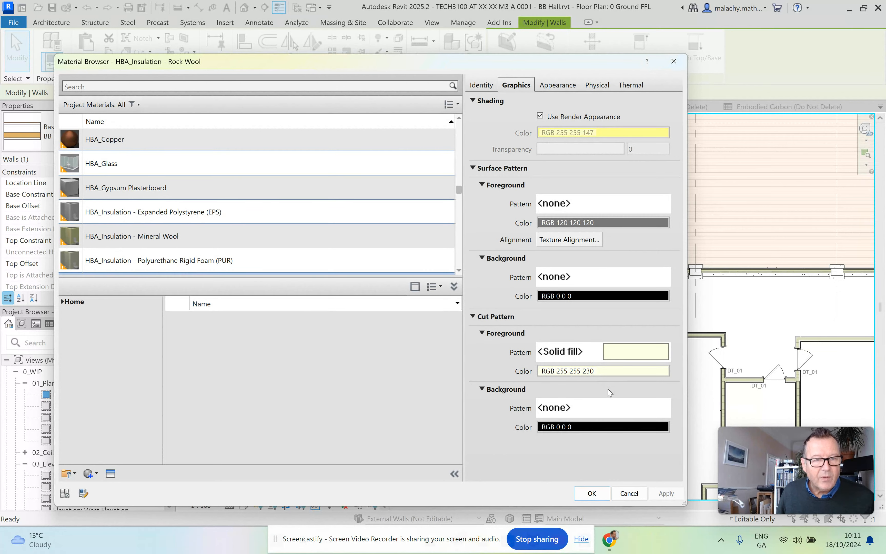
click(629, 493)
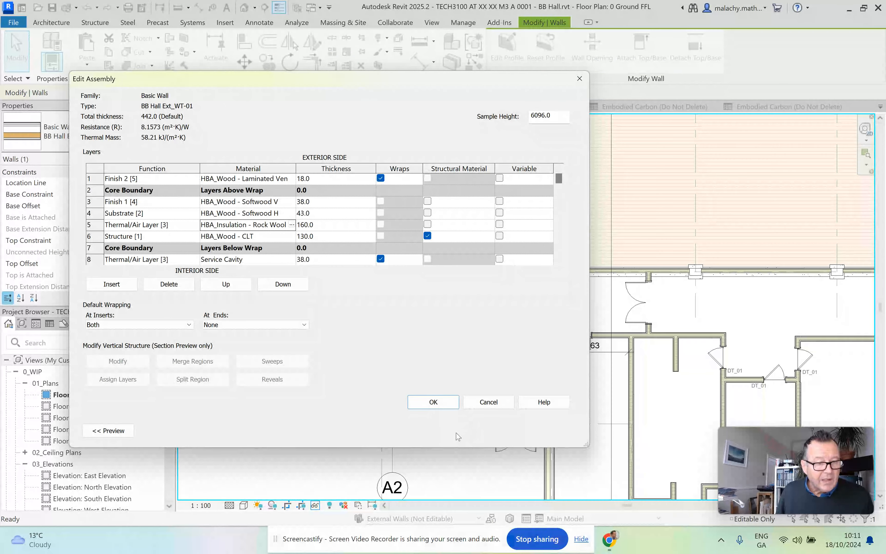
click(436, 403)
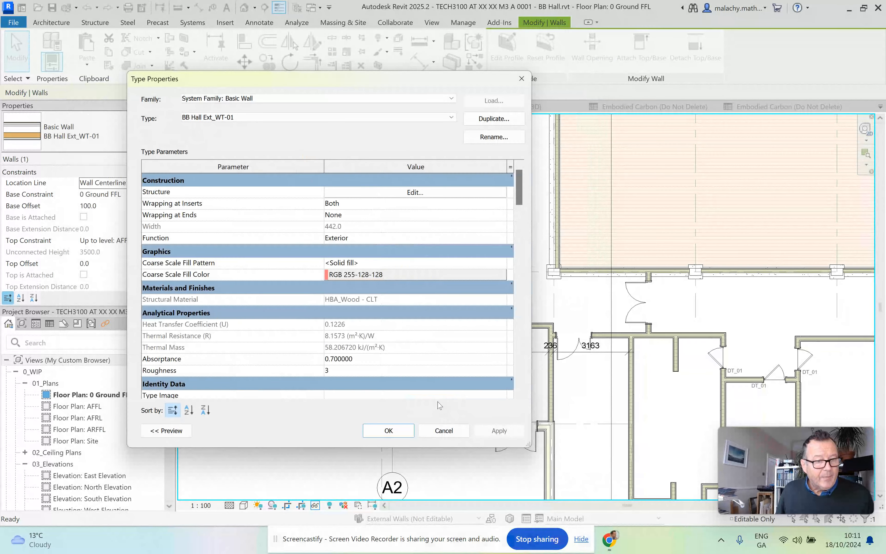
click(390, 431)
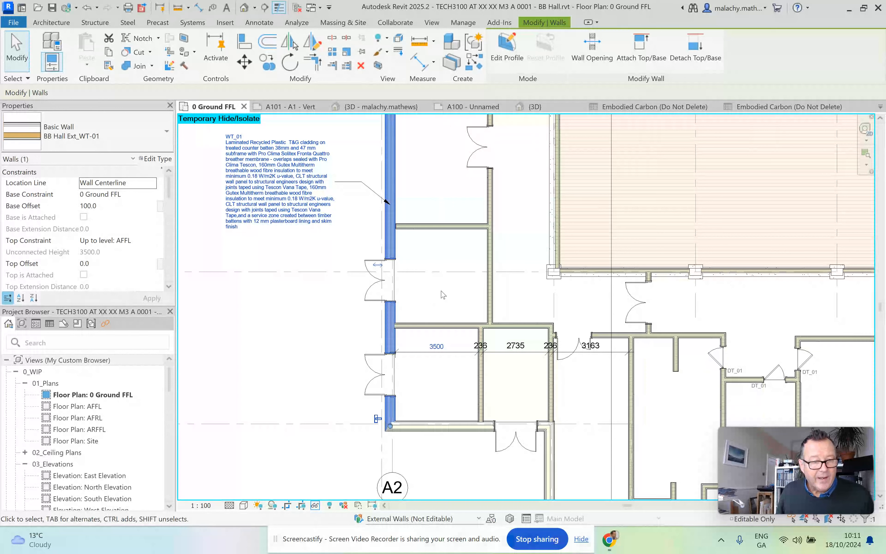
click(443, 294)
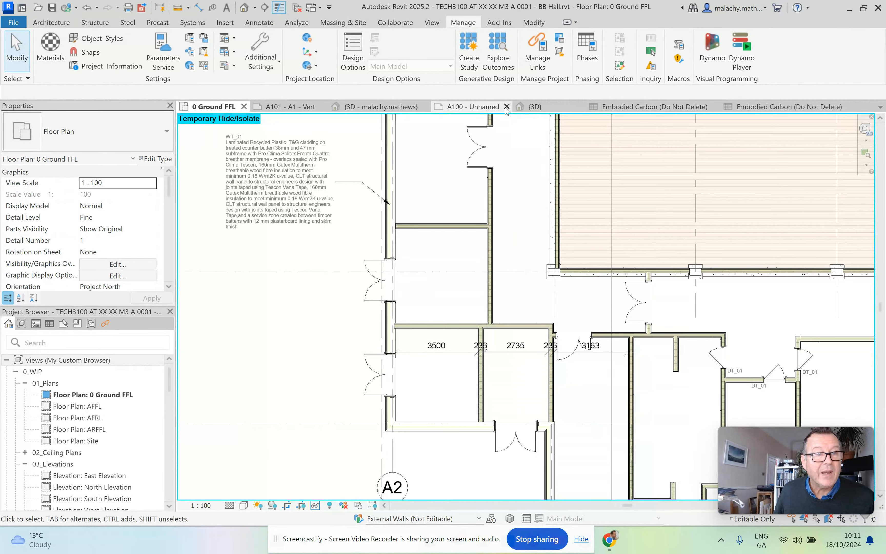
Examine the Embodied Carbon Library and Embodied Carbon schedules in the HBERT_R2024 project, including the library's weight, embodied carbon and transport columns
click(533, 107)
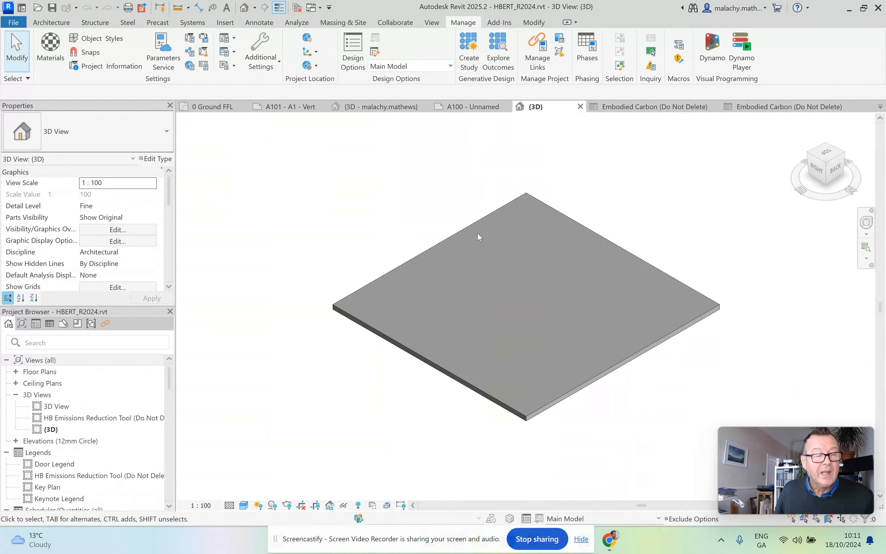
scroll(101, 389, down, 5)
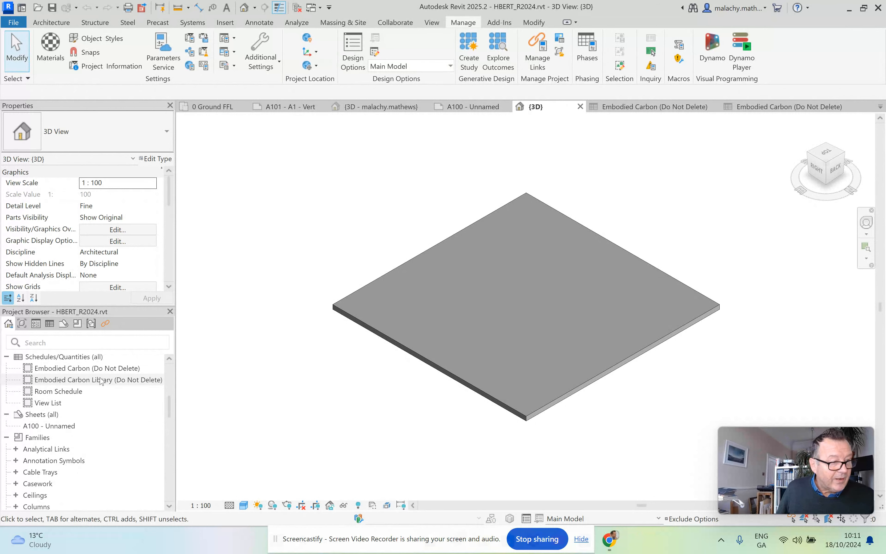
scroll(101, 380, down, 2)
scroll(92, 378, up, 2)
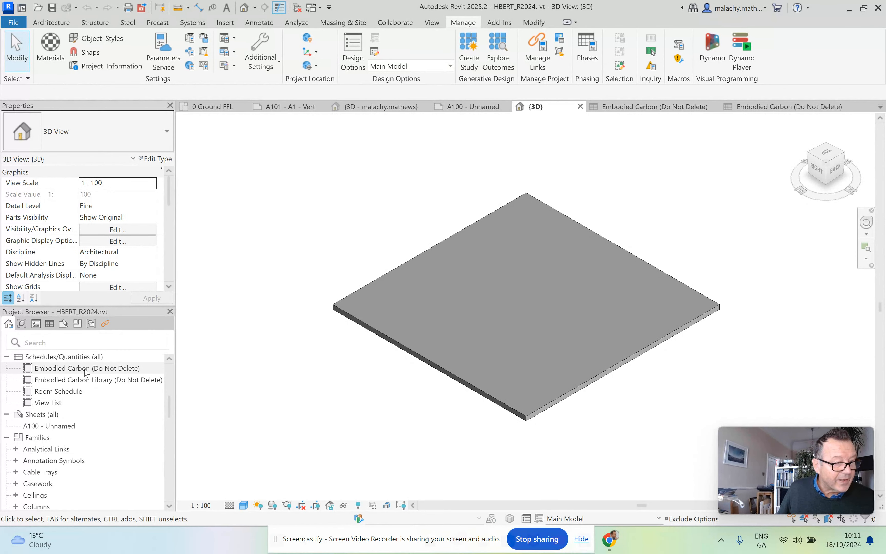
double_click(97, 381)
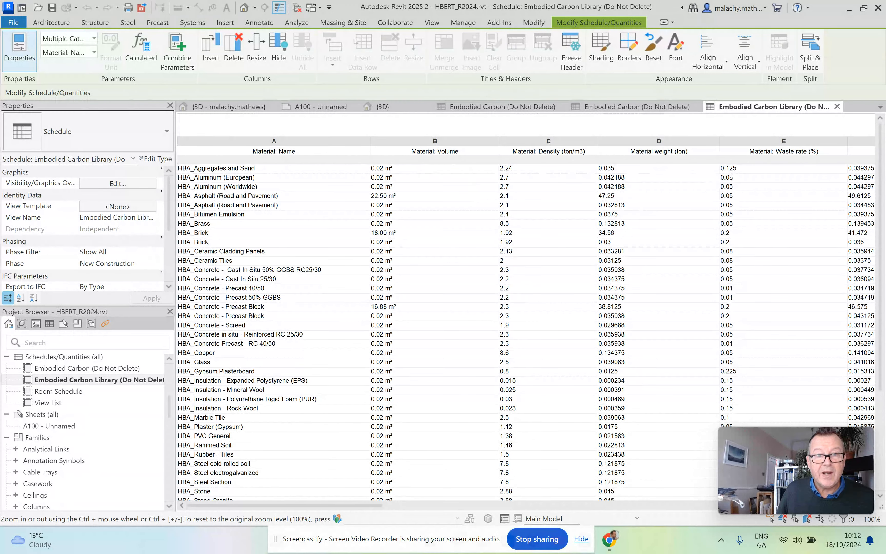
drag(376, 505, 539, 497)
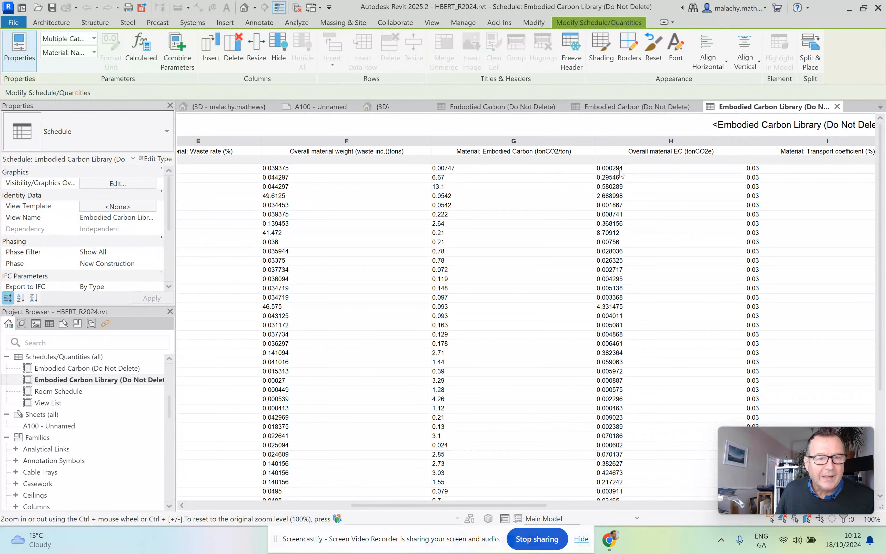
double_click(88, 368)
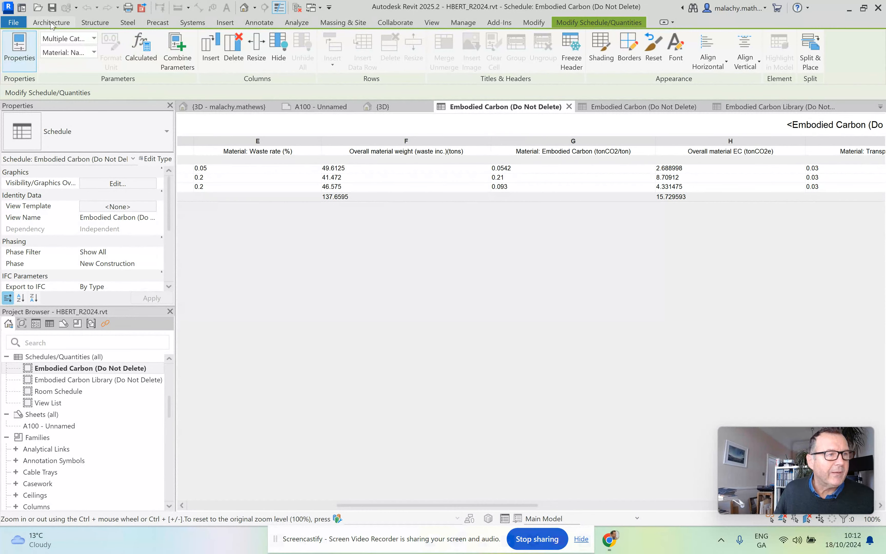
Switch to the BB Hall project's 3D view
click(225, 107)
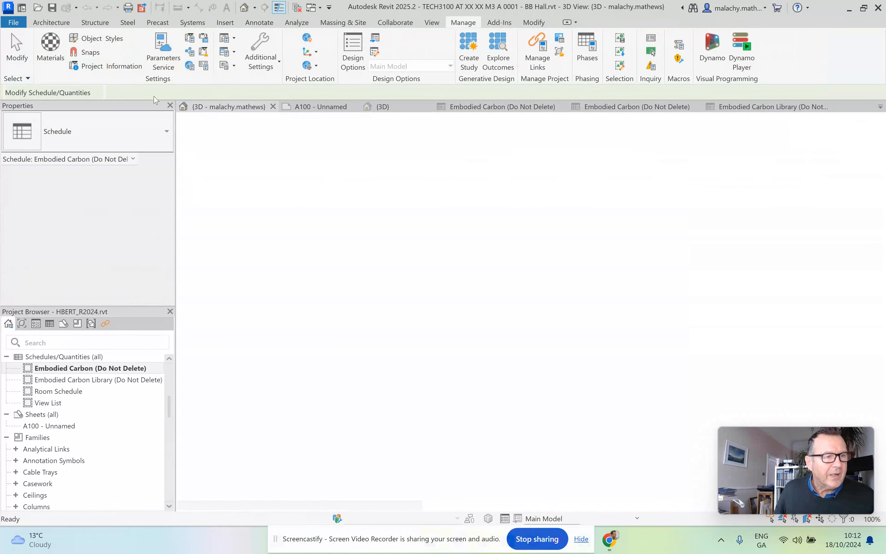
click(51, 22)
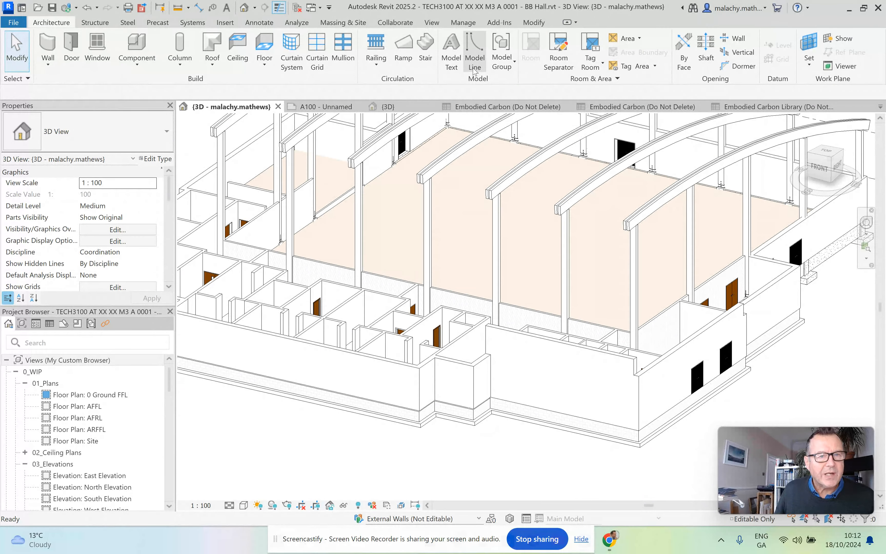
Start inserting views from the file HBERT_R2024.rvt in the Documents folder
click(225, 22)
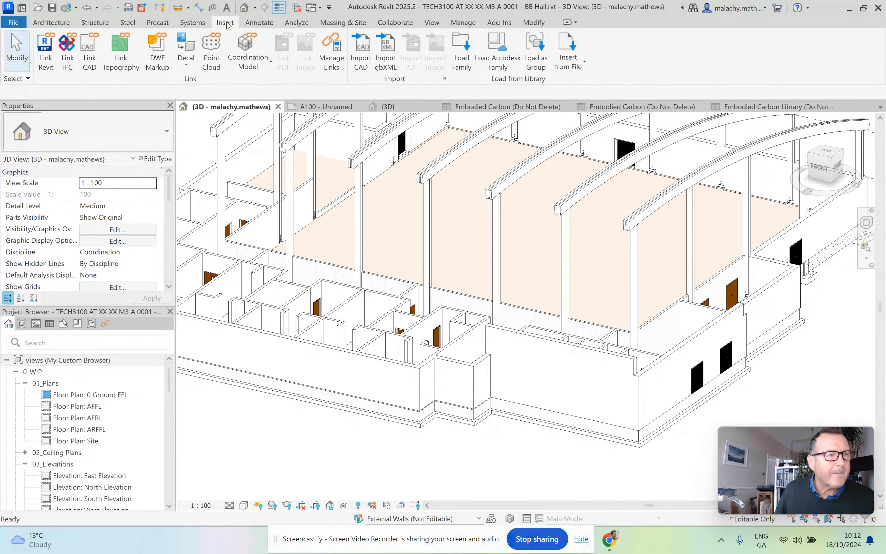
click(569, 69)
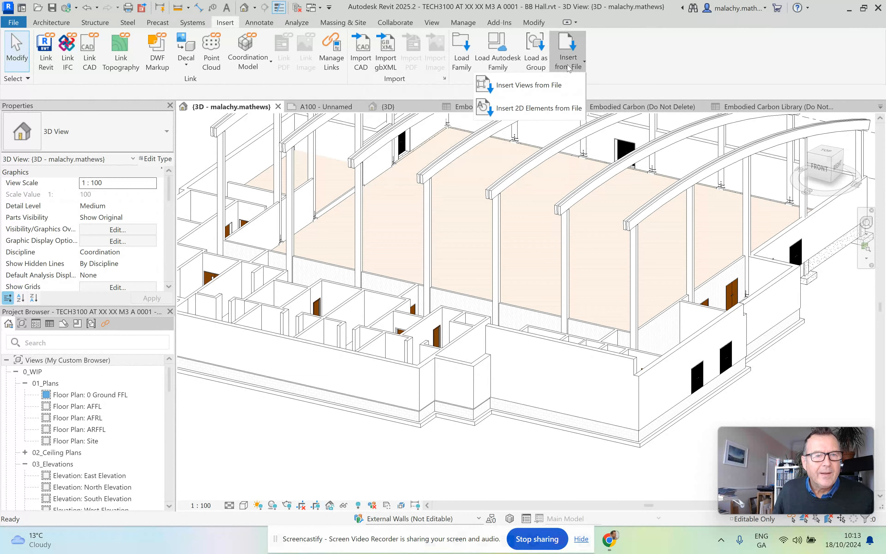
click(535, 90)
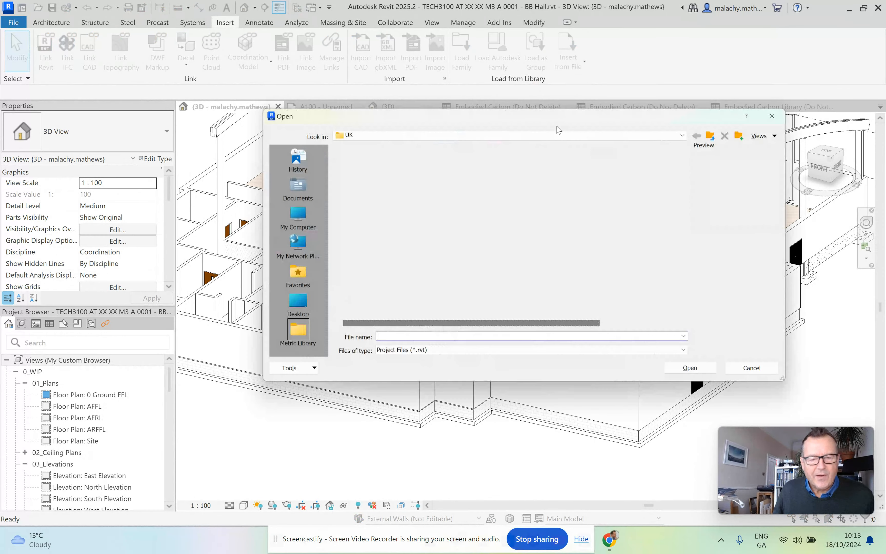
click(562, 128)
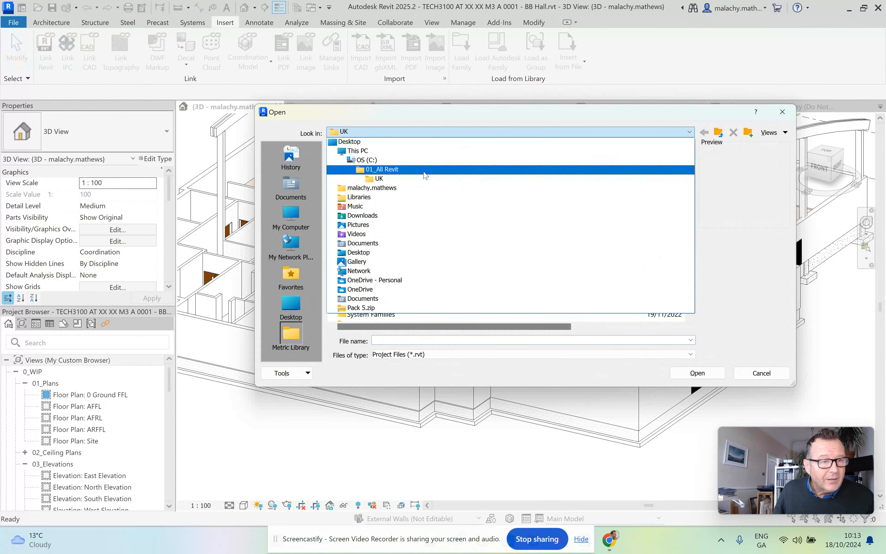
click(379, 219)
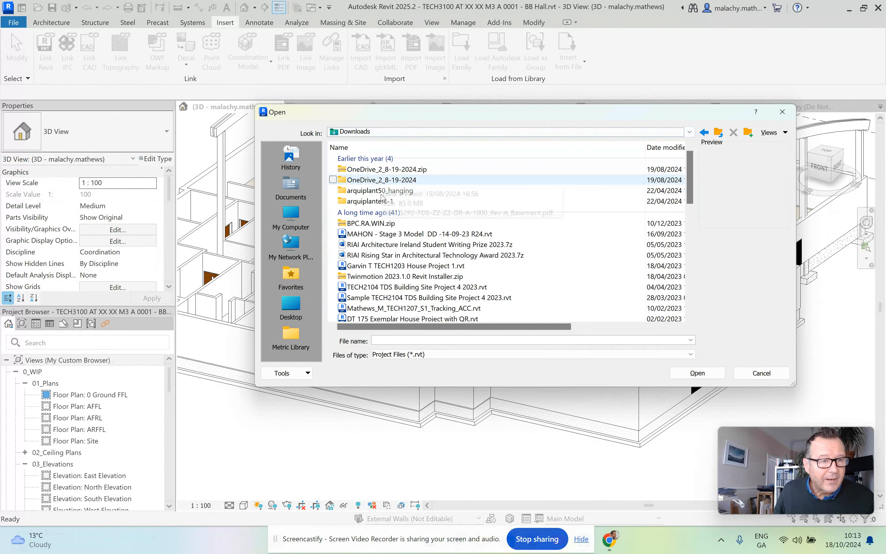
click(390, 132)
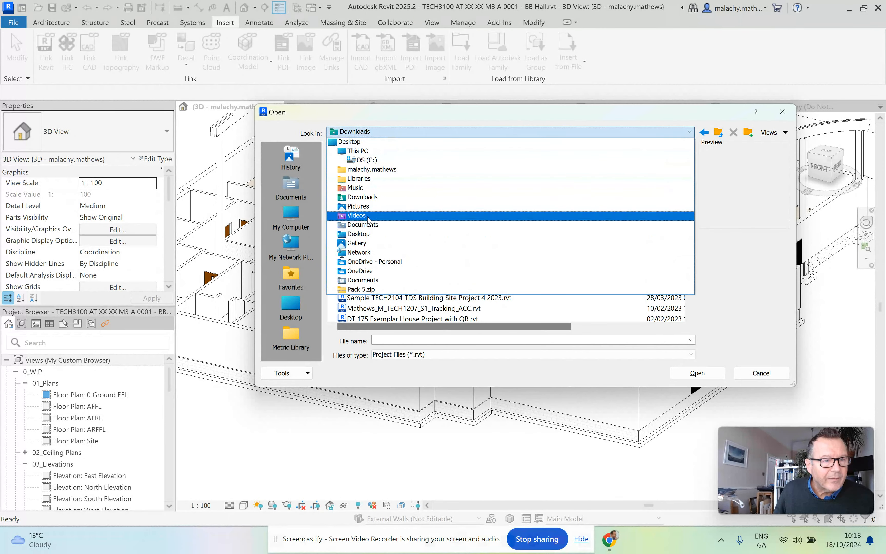
click(368, 225)
click(376, 159)
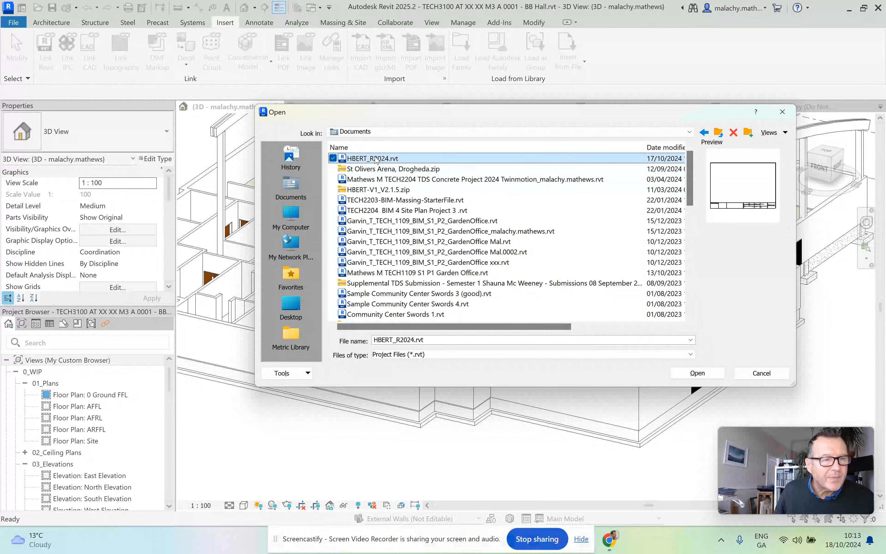
click(696, 373)
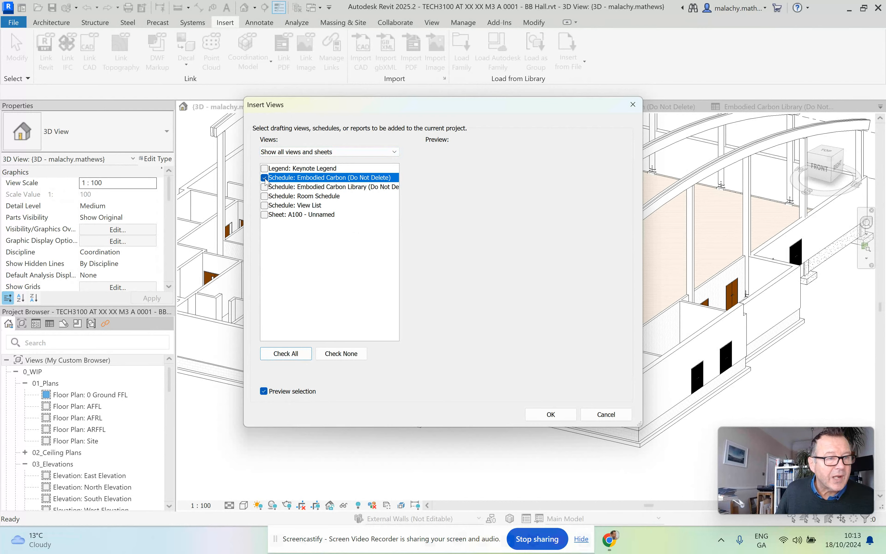
Try to insert the Embodied Carbon and Embodied Carbon Library schedules from the template, and back out of the import
click(264, 187)
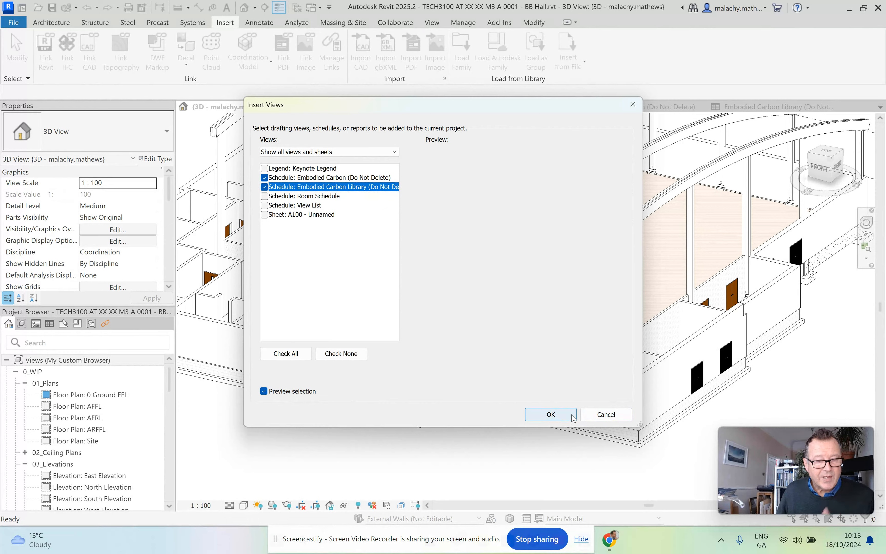
click(601, 412)
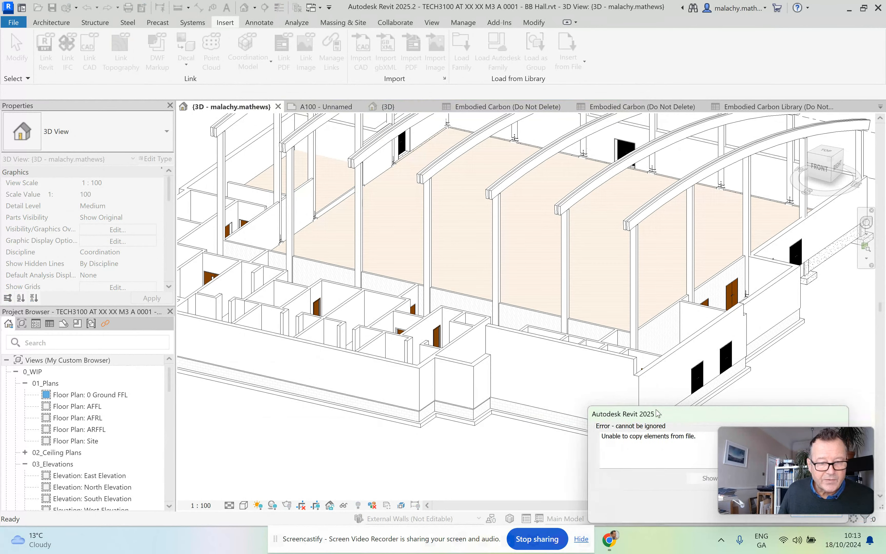
drag(691, 414, 460, 410)
click(606, 506)
Open the BB Hall project's own Embodied Carbon (Do Not Delete) schedule to examine the HBA material quantities
scroll(113, 430, down, 10)
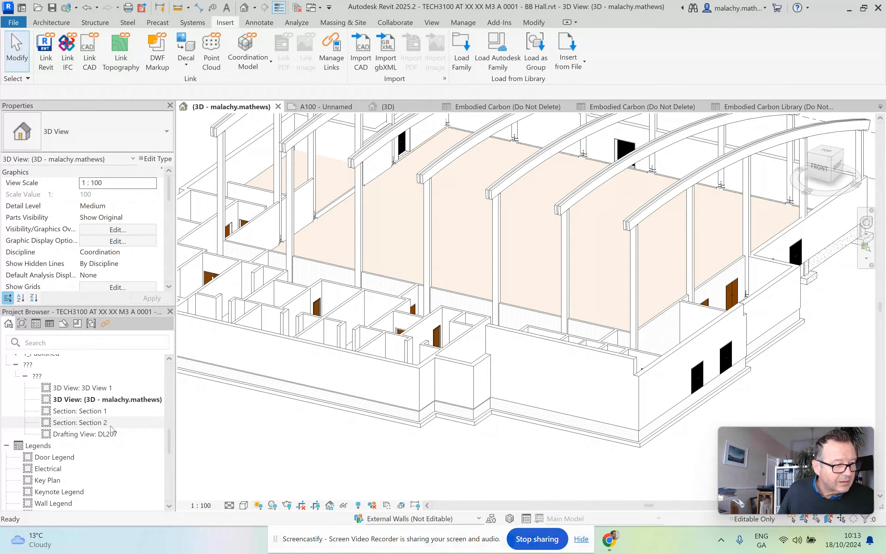
scroll(113, 430, down, 5)
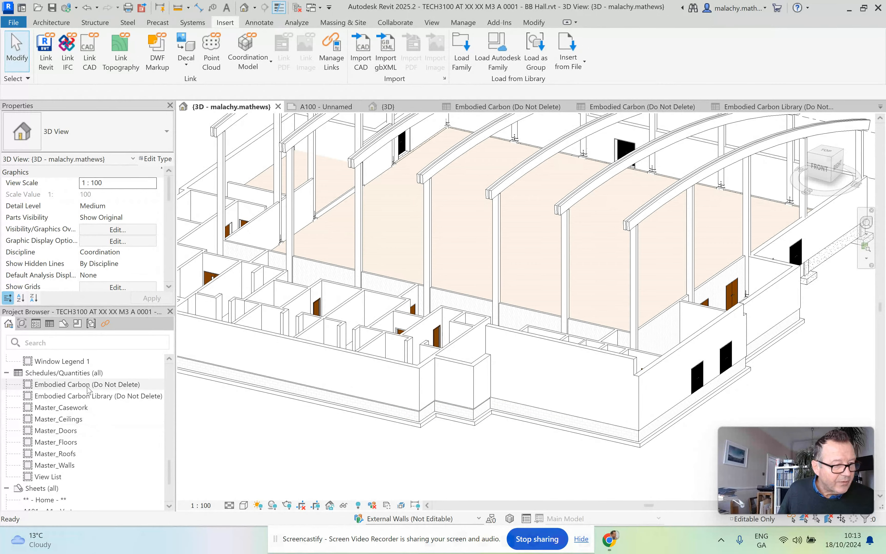
double_click(88, 385)
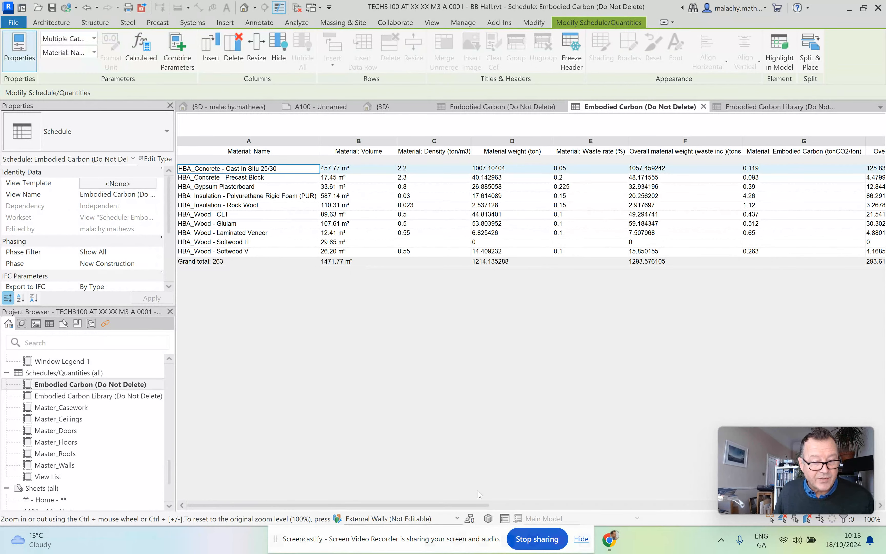
Examine the Embodied Carbon schedule's weight, waste, material, transport and construction carbon columns, and return to the material names
drag(481, 506, 600, 513)
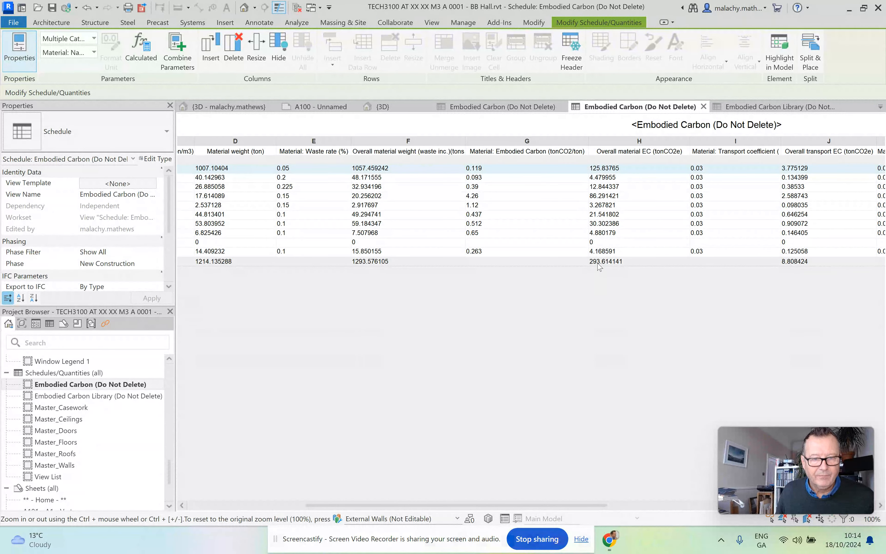
drag(595, 505, 697, 508)
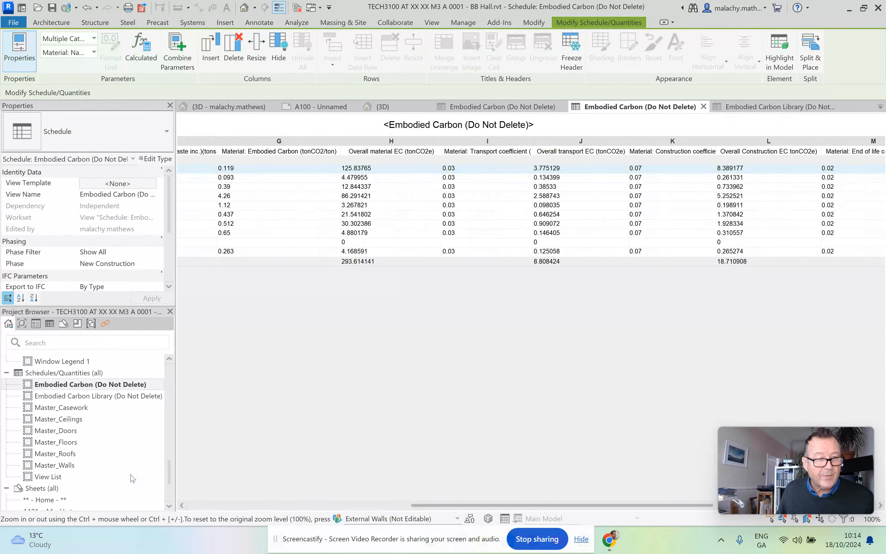
drag(491, 506, 227, 500)
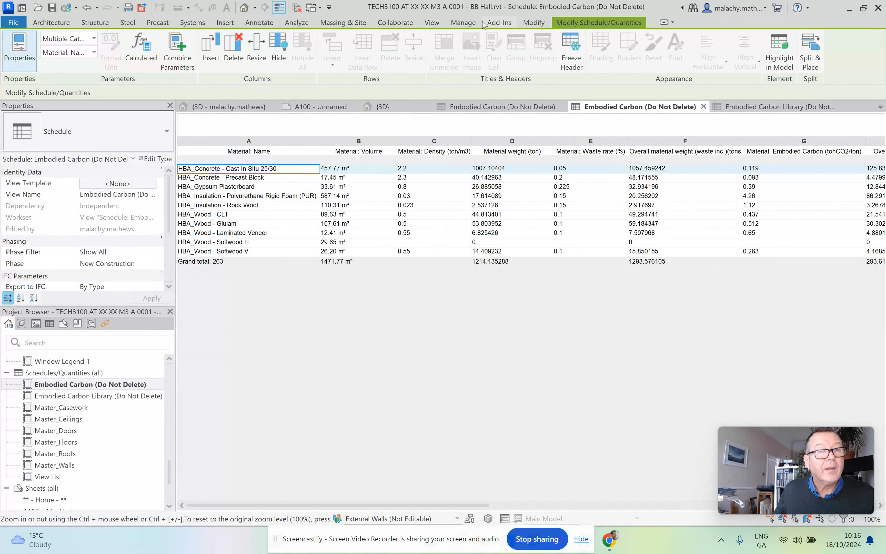
Open the project's material list and select the material Concrete - Cast-in-Place Concrete
click(472, 23)
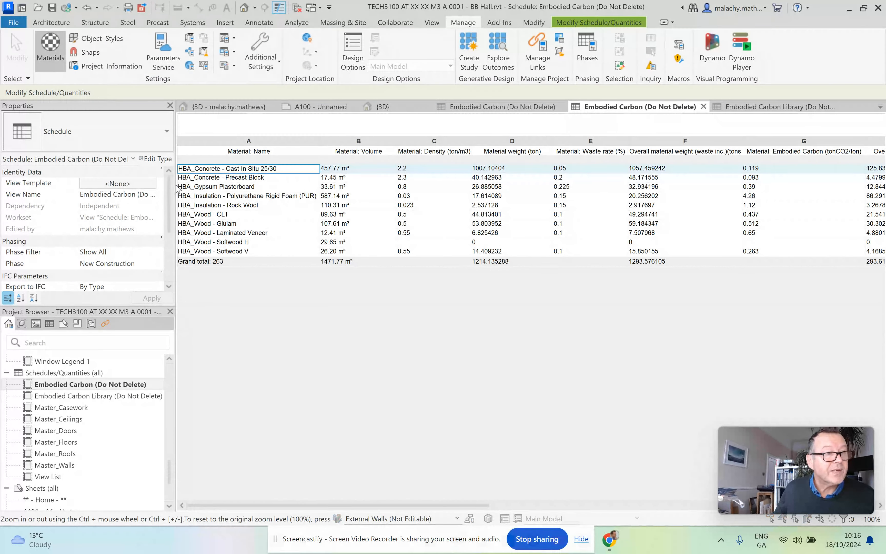
click(51, 51)
scroll(198, 188, up, 3)
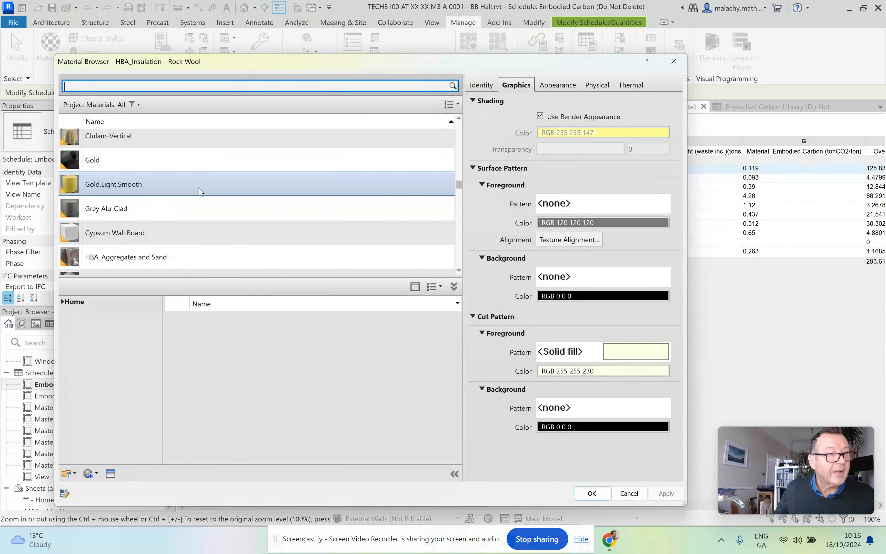
scroll(198, 188, up, 10)
scroll(198, 187, up, 5)
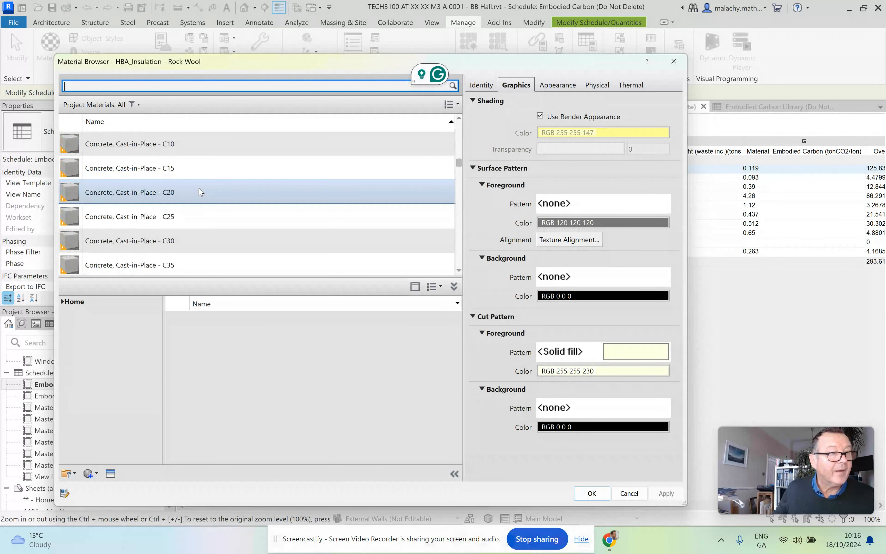
scroll(199, 188, down, 1)
click(199, 139)
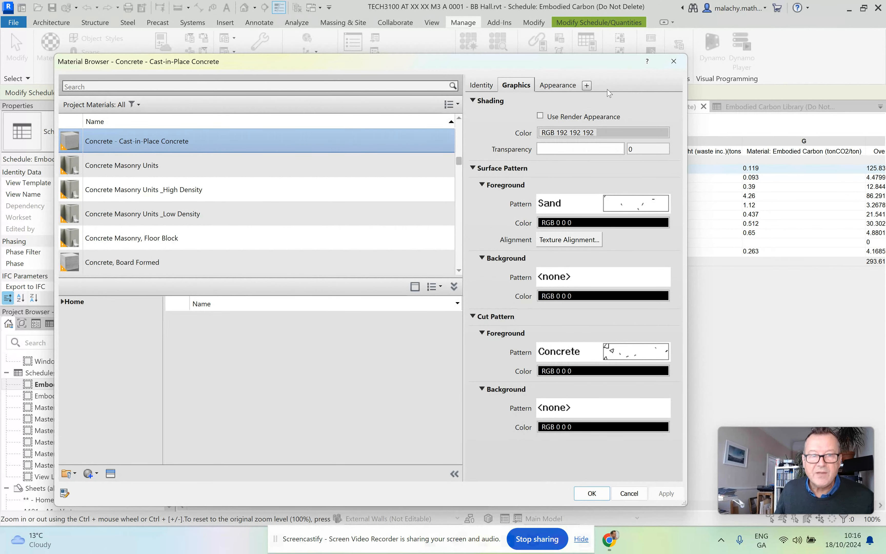
Search the physical assets for "concrete" and add the C25/30 asset to the Concrete - Cast-in-Place Concrete material
click(587, 85)
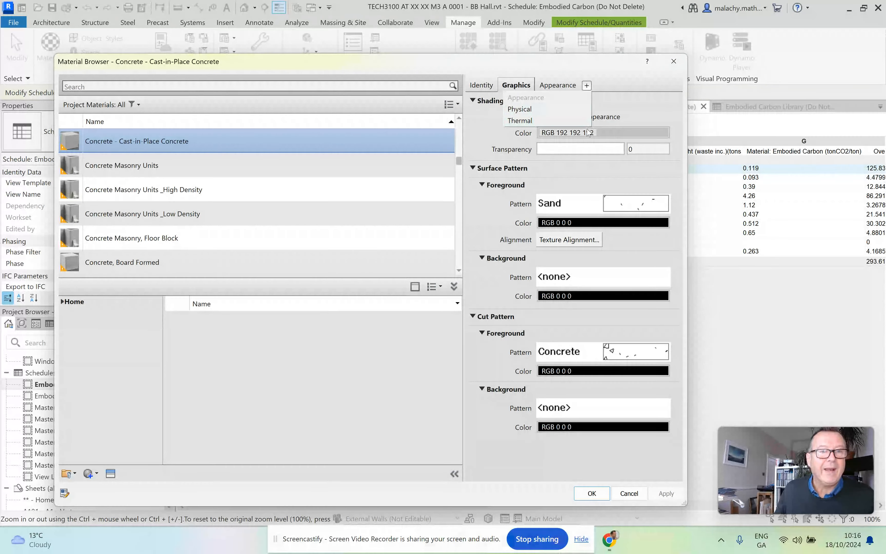
click(510, 109)
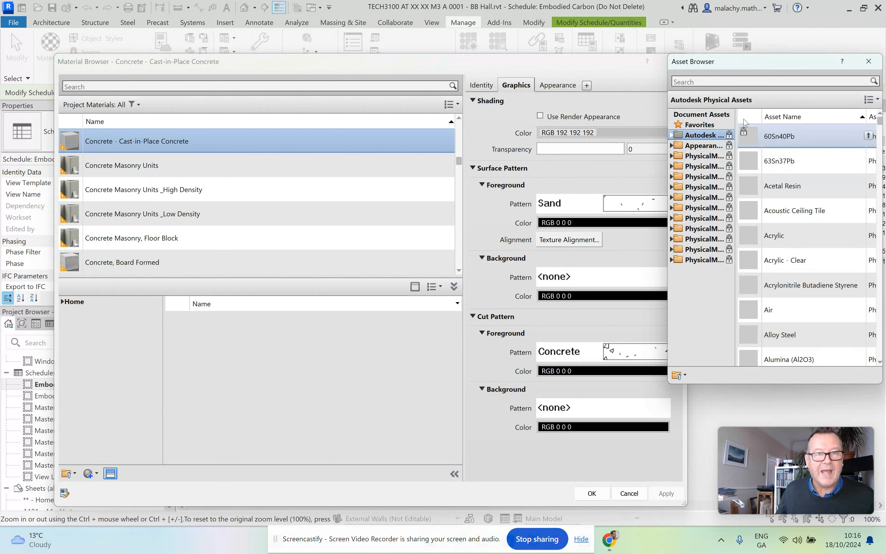
click(715, 82)
text(co)
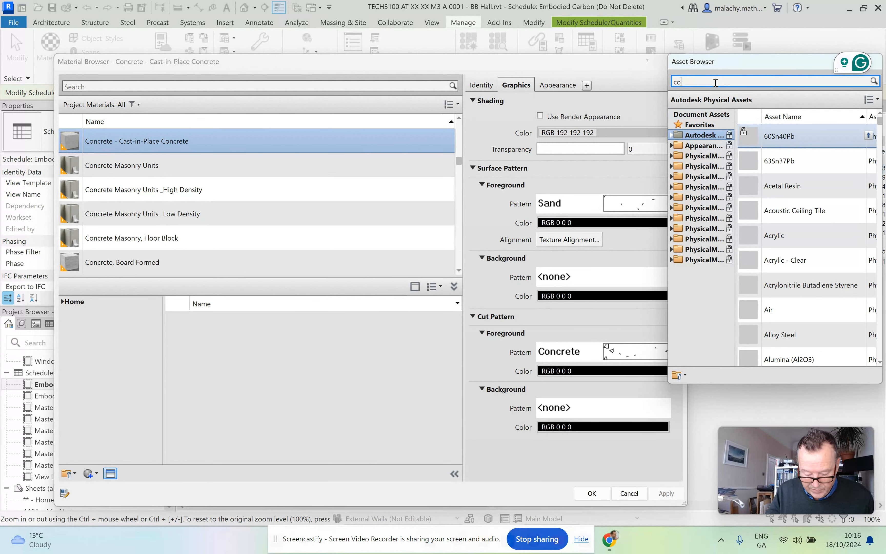
text(ncrete)
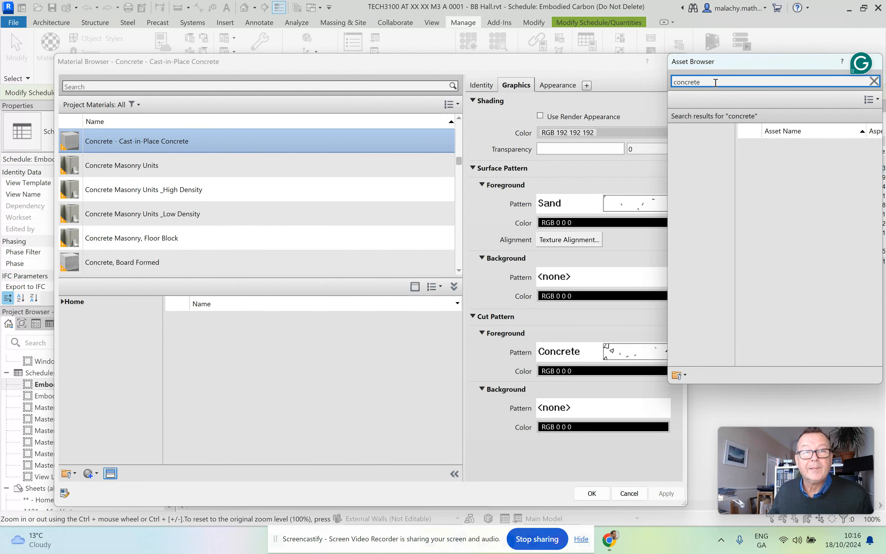
drag(669, 104, 447, 104)
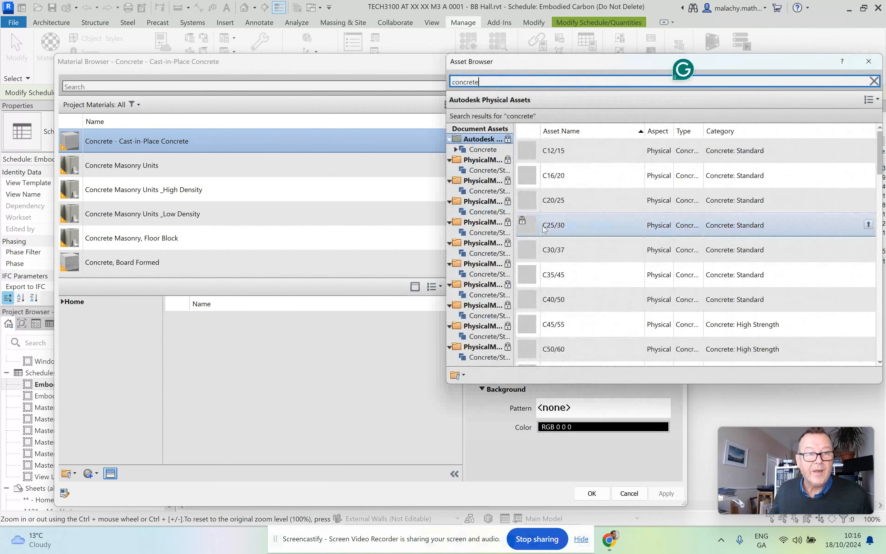
click(574, 227)
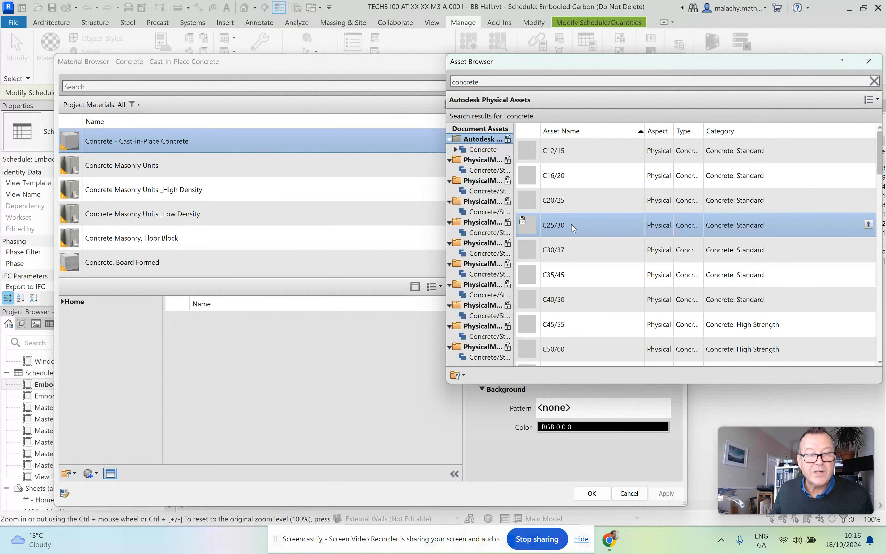
click(869, 225)
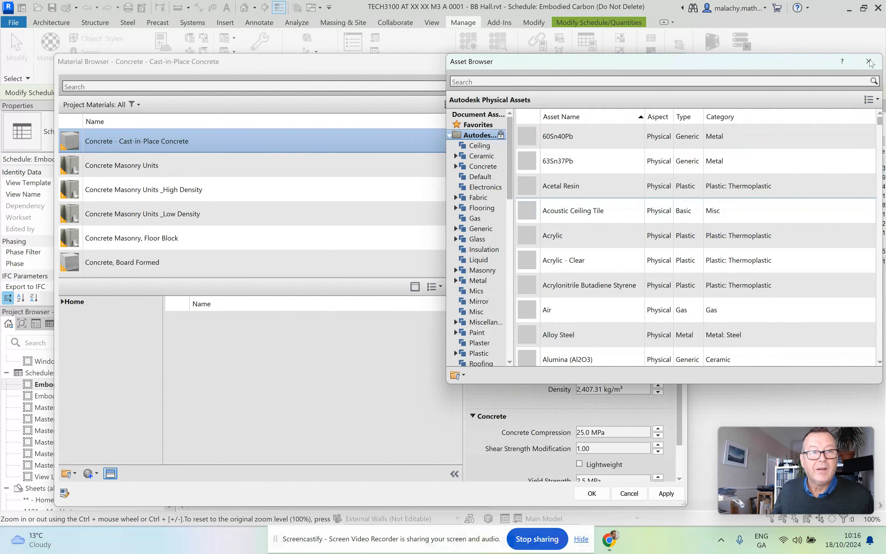
click(878, 61)
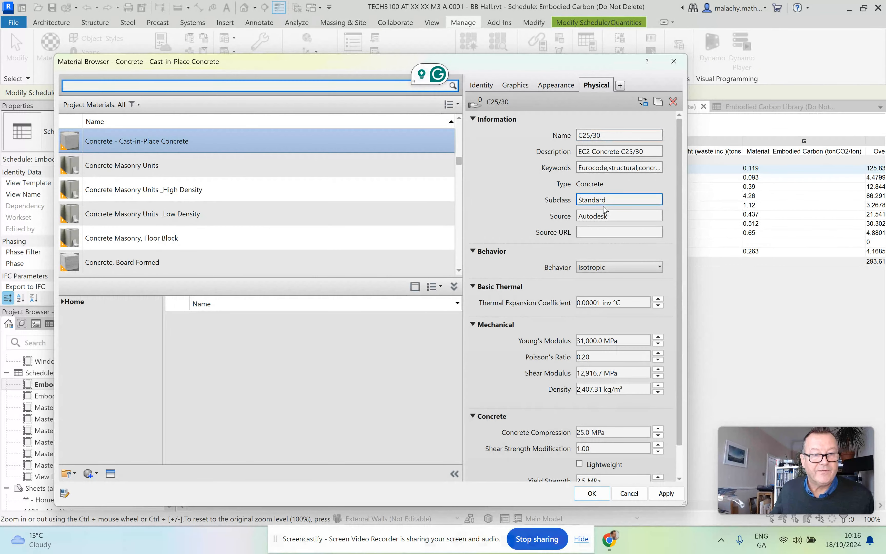
Examine the density and the other mechanical and strength properties of the C25/30 physical asset
click(591, 390)
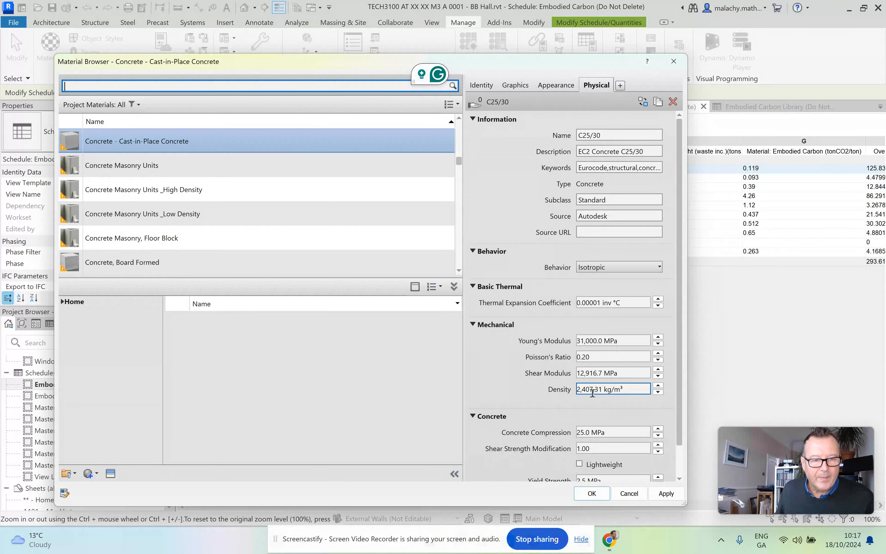
click(594, 389)
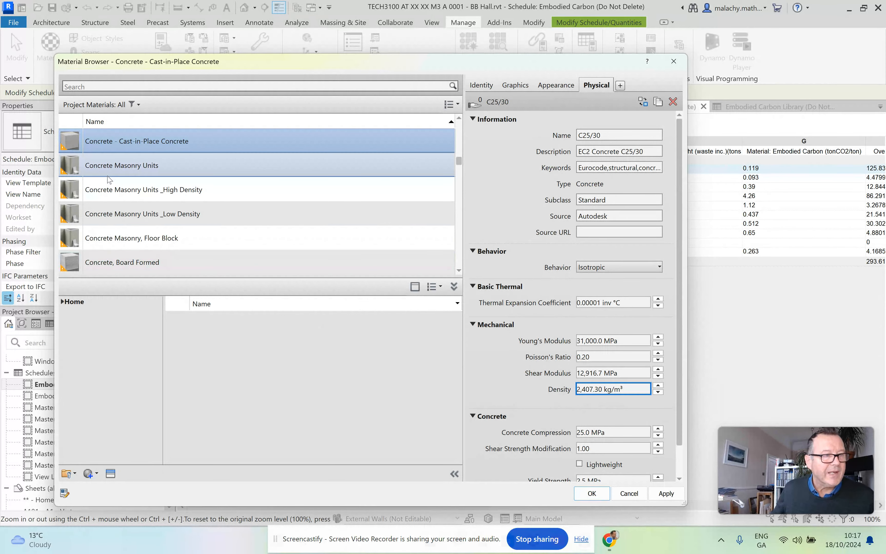
scroll(121, 179, down, 2)
scroll(121, 180, down, 2)
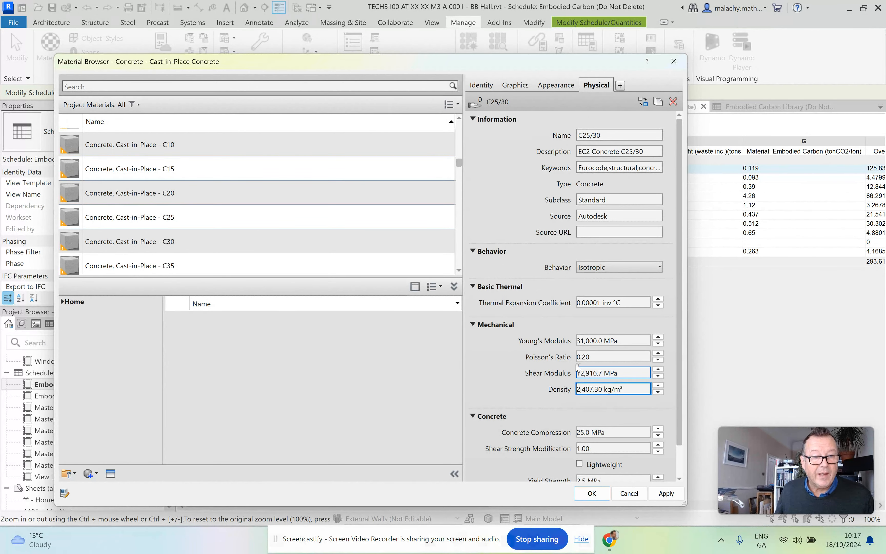
scroll(571, 358, down, 1)
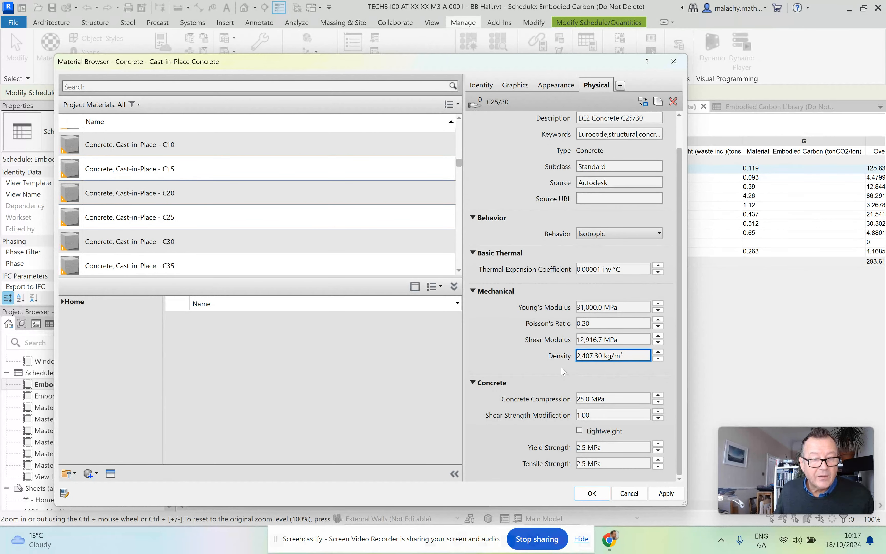
scroll(566, 372, up, 1)
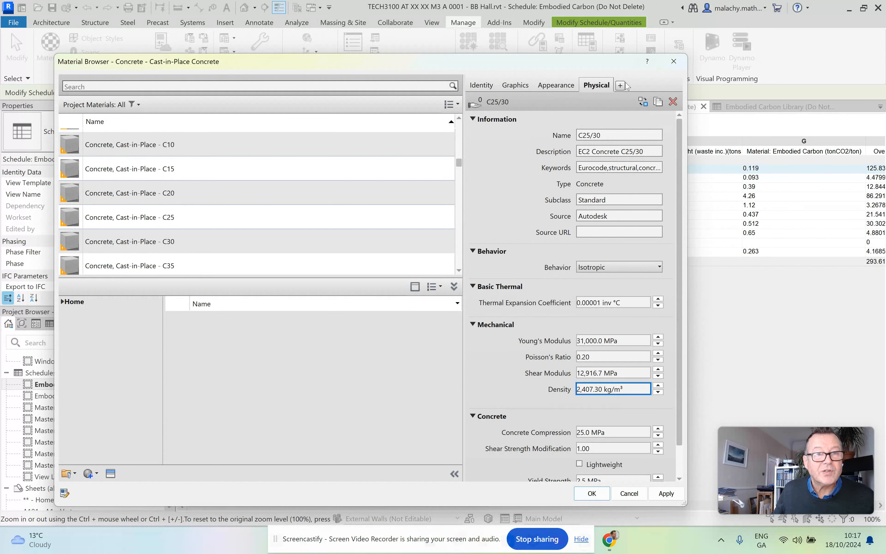
Search the thermal assets for "concrete", add the Concrete asset to the cast-in-place concrete material, and accept the material changes
click(620, 86)
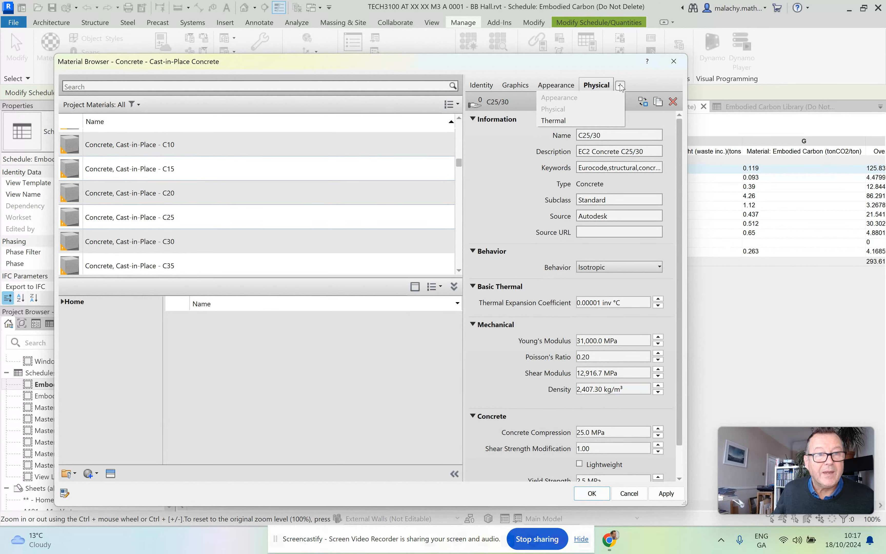
click(556, 120)
click(537, 83)
text(concrete)
key(Return)
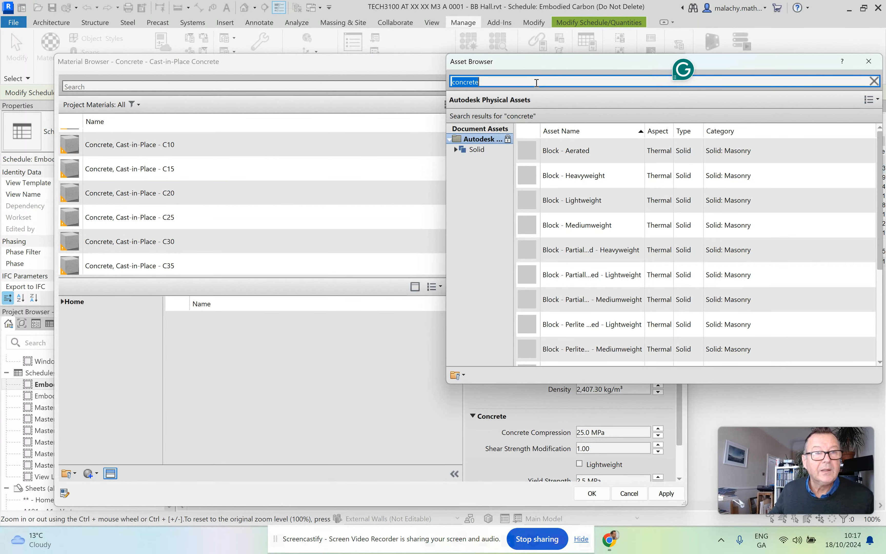
scroll(611, 253, down, 2)
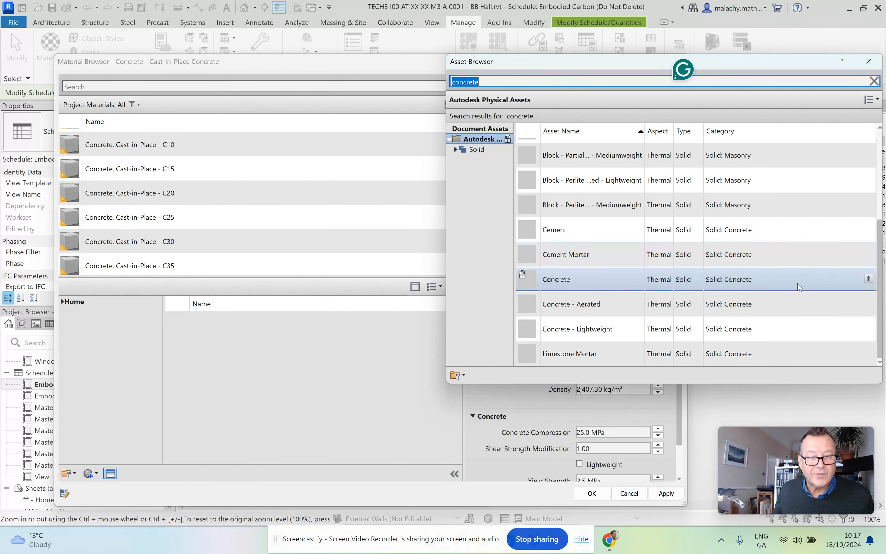
click(874, 81)
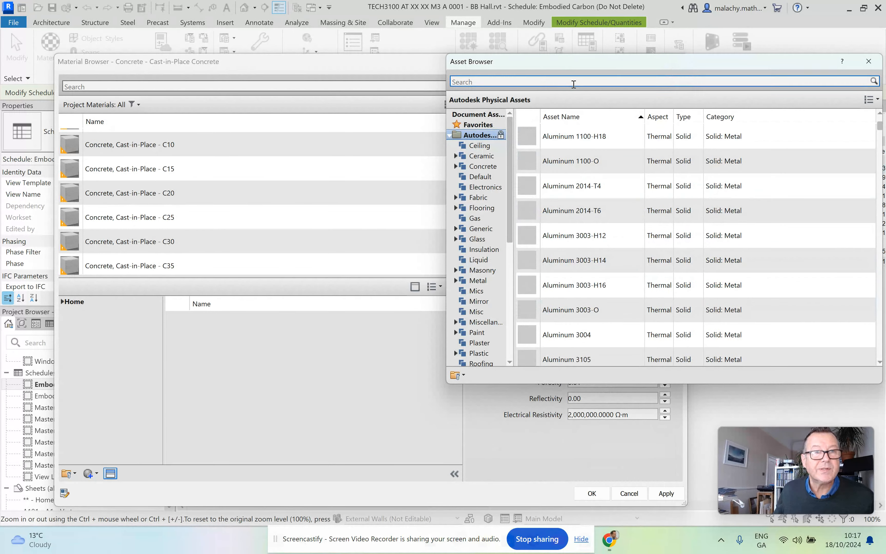
click(869, 61)
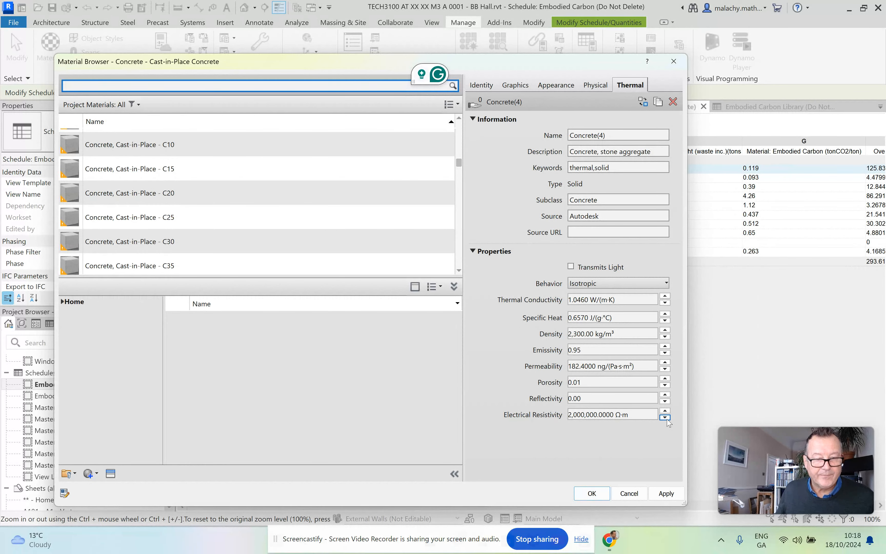
click(598, 495)
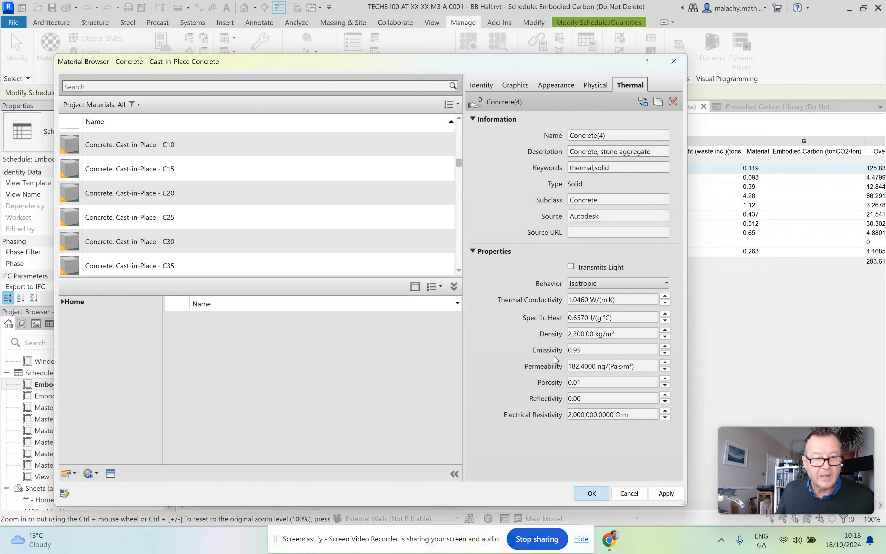